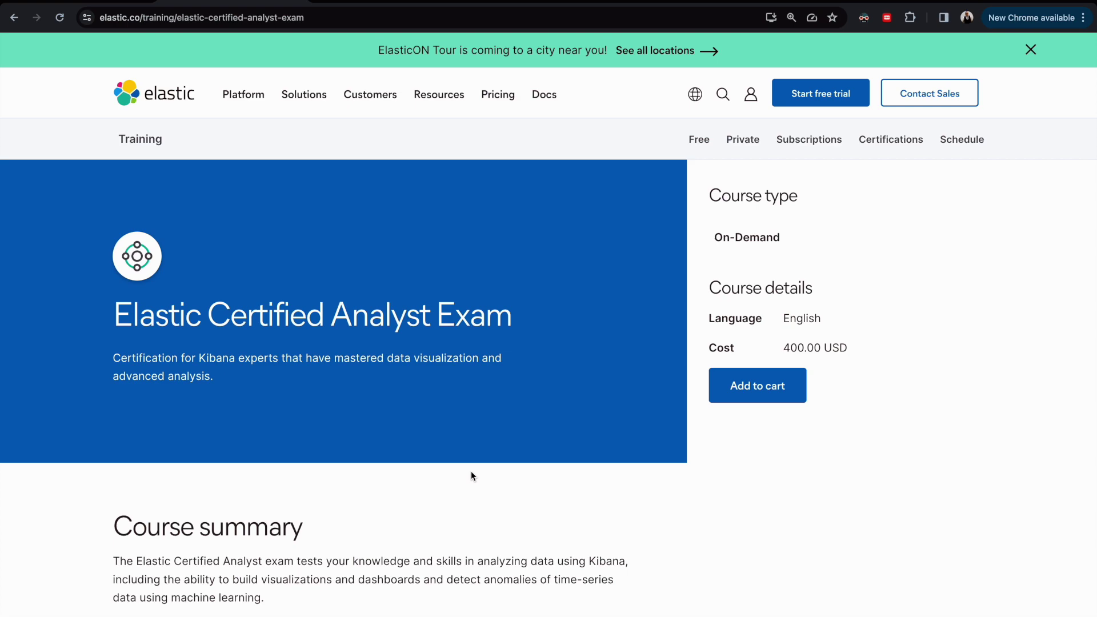
# Step: Highlight the 'Create a data frame analytics job to detect outliers' exam objective, then switch to Kibana
pyautogui.scroll(-15, 472, 473)
pyautogui.scroll(5, 472, 473)
pyautogui.scroll(2, 474, 476)
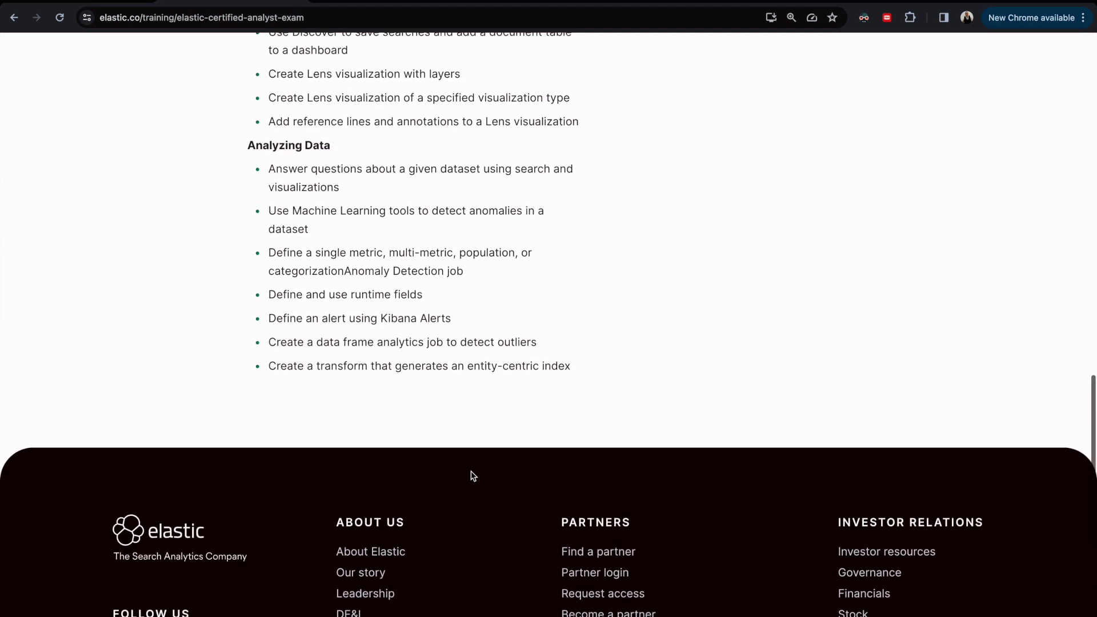
pyautogui.tripleClick(287, 341)
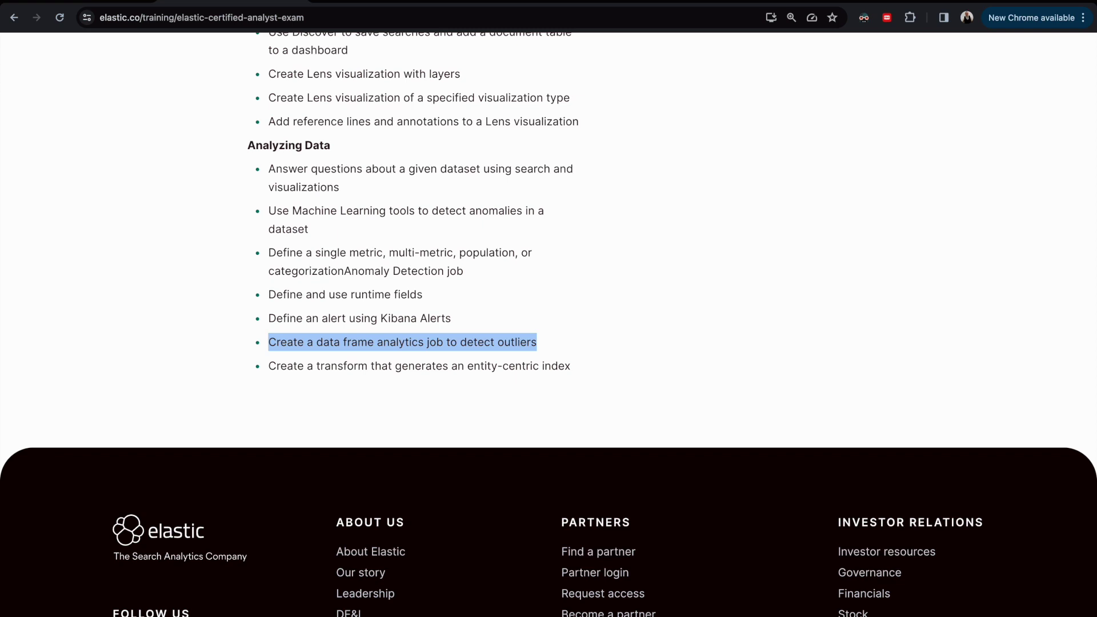
pyautogui.click(106, 2)
# Step: Go to the Machine Learning Data Frame Analytics Jobs page and start a new job
pyautogui.click(19, 82)
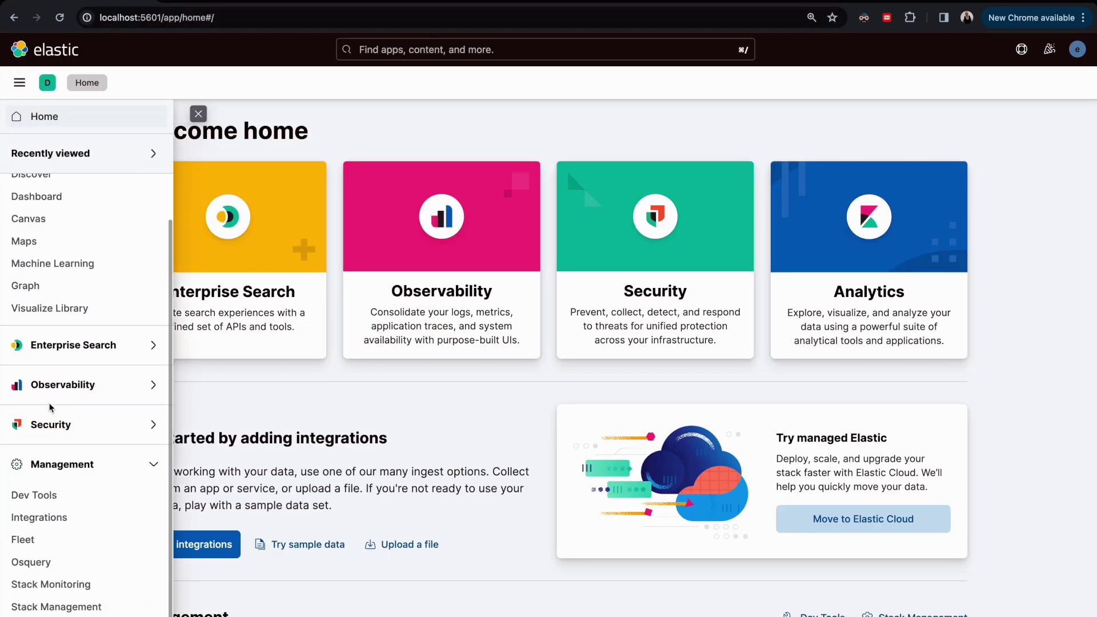
pyautogui.click(60, 264)
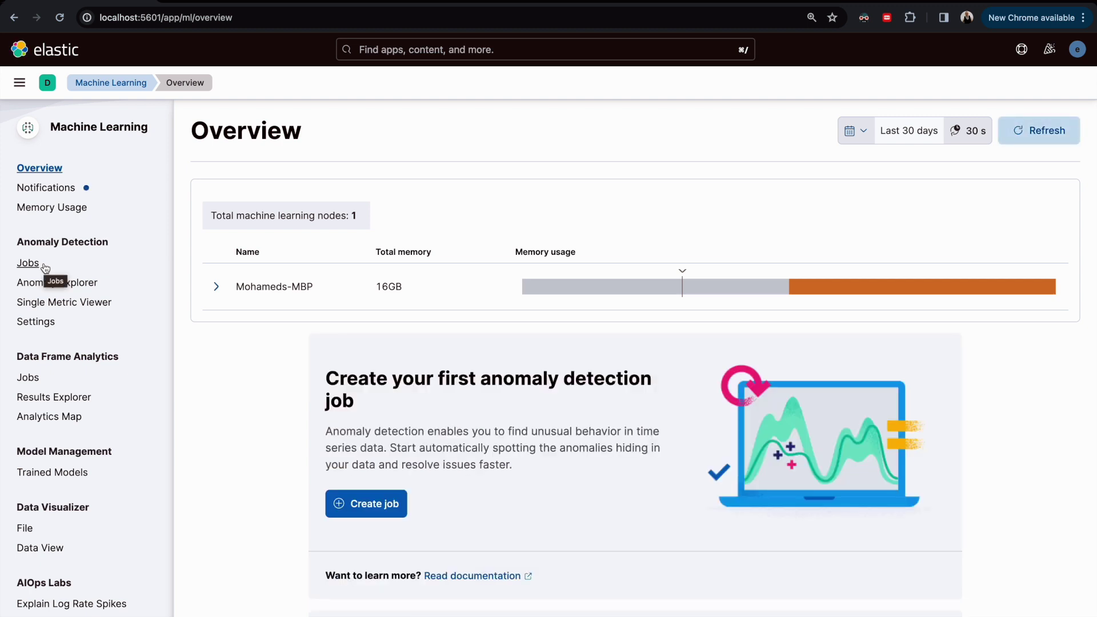
pyautogui.tripleClick(54, 242)
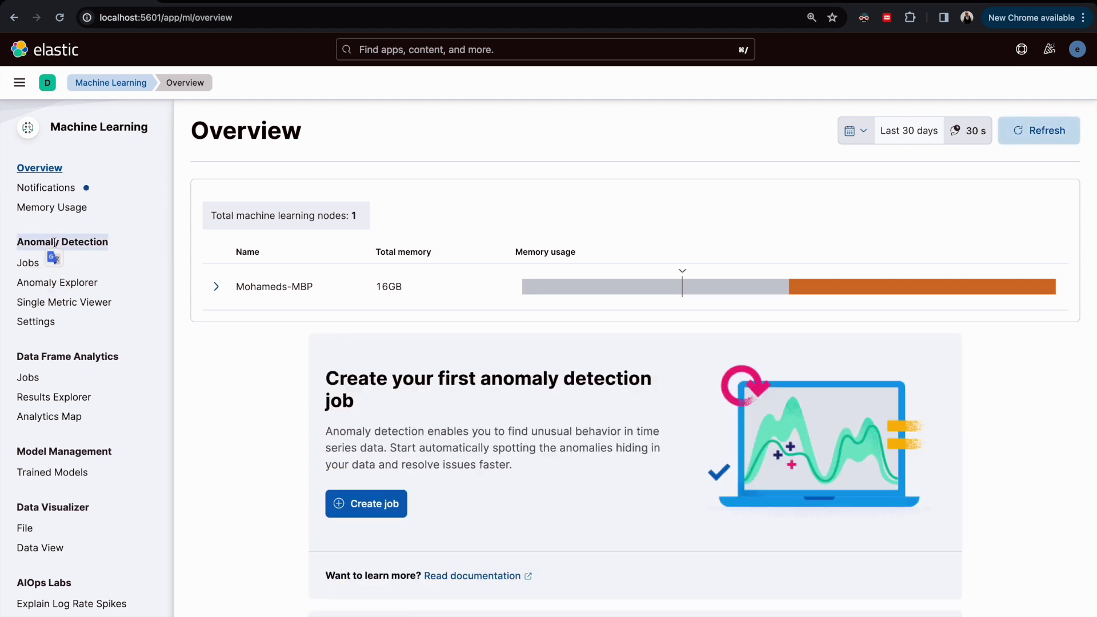
pyautogui.tripleClick(73, 356)
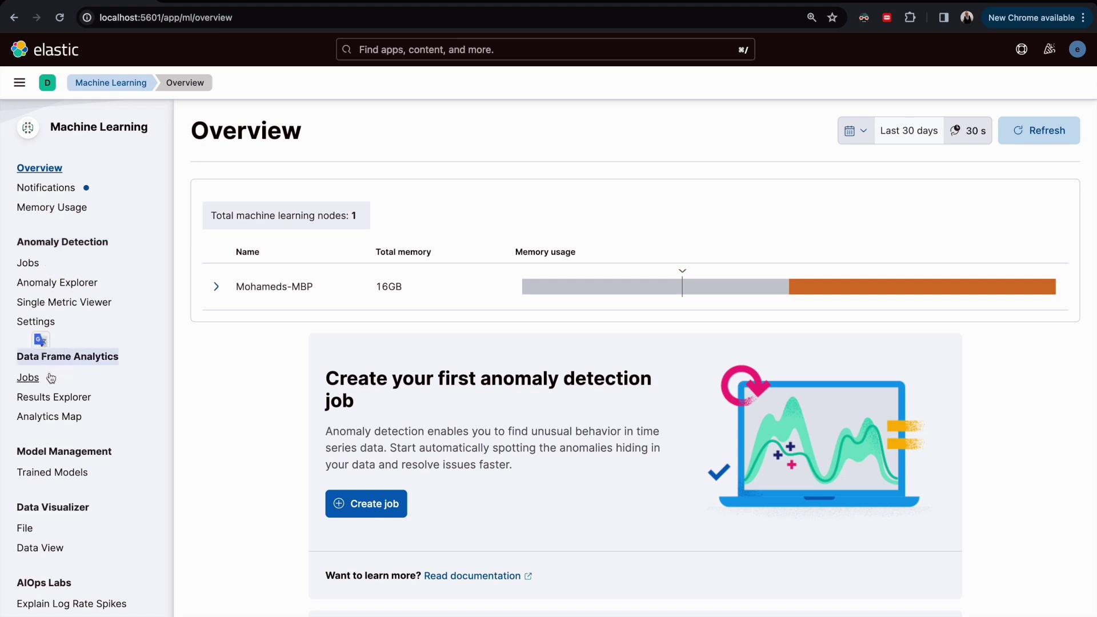
pyautogui.click(28, 378)
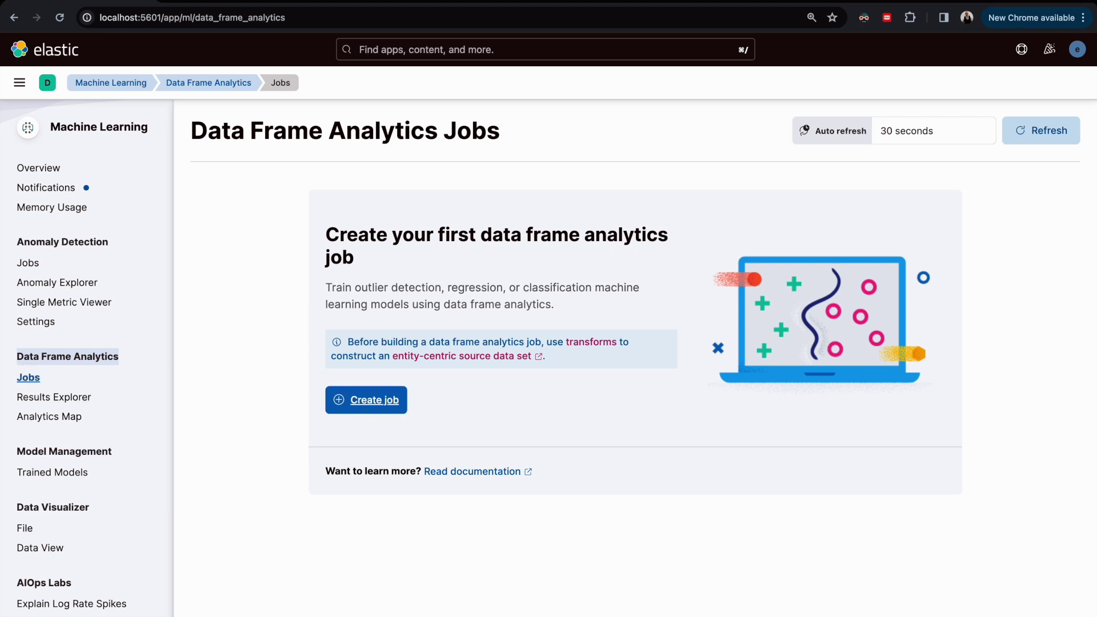
pyautogui.click(360, 404)
# Step: Search 'logs' and choose Kibana Sample Data Logs as the job's source data view
pyautogui.click(371, 200)
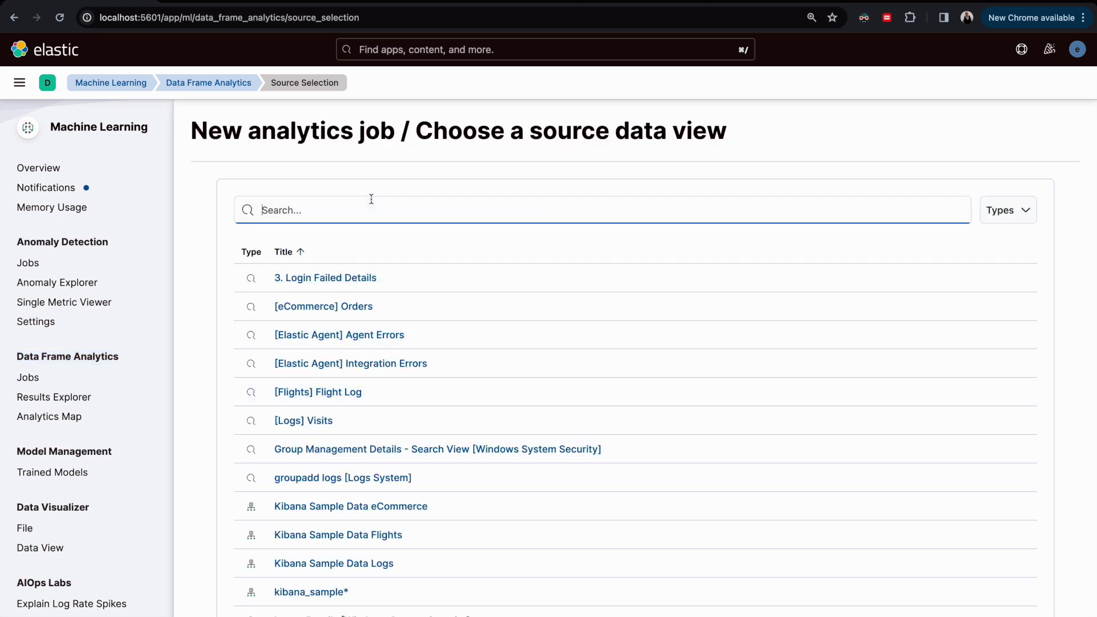
pyautogui.write('logs')
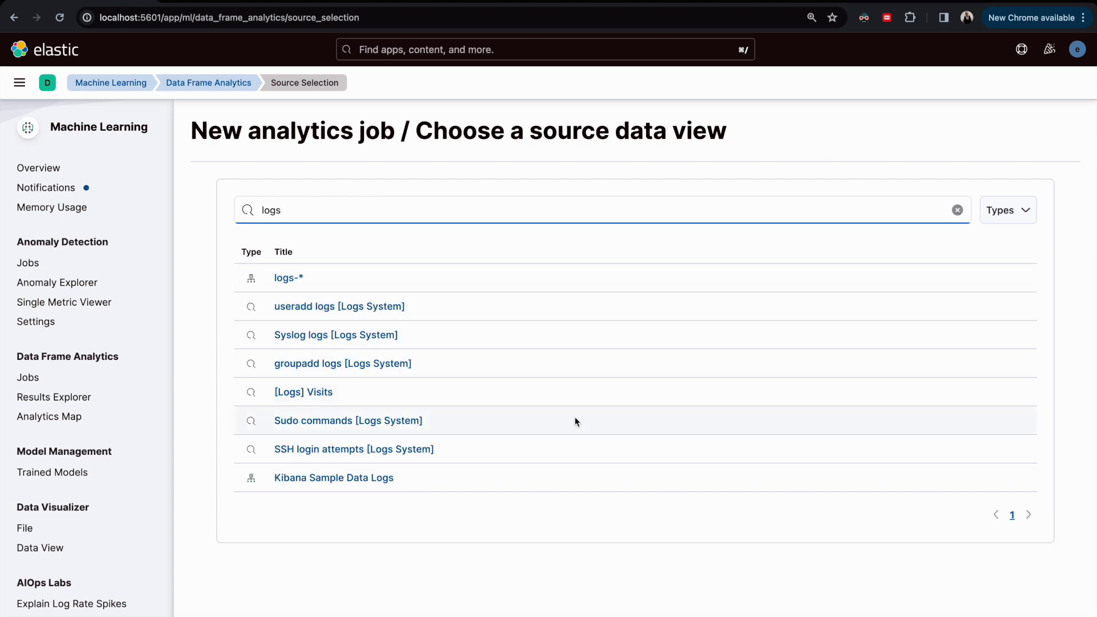
pyautogui.click(369, 484)
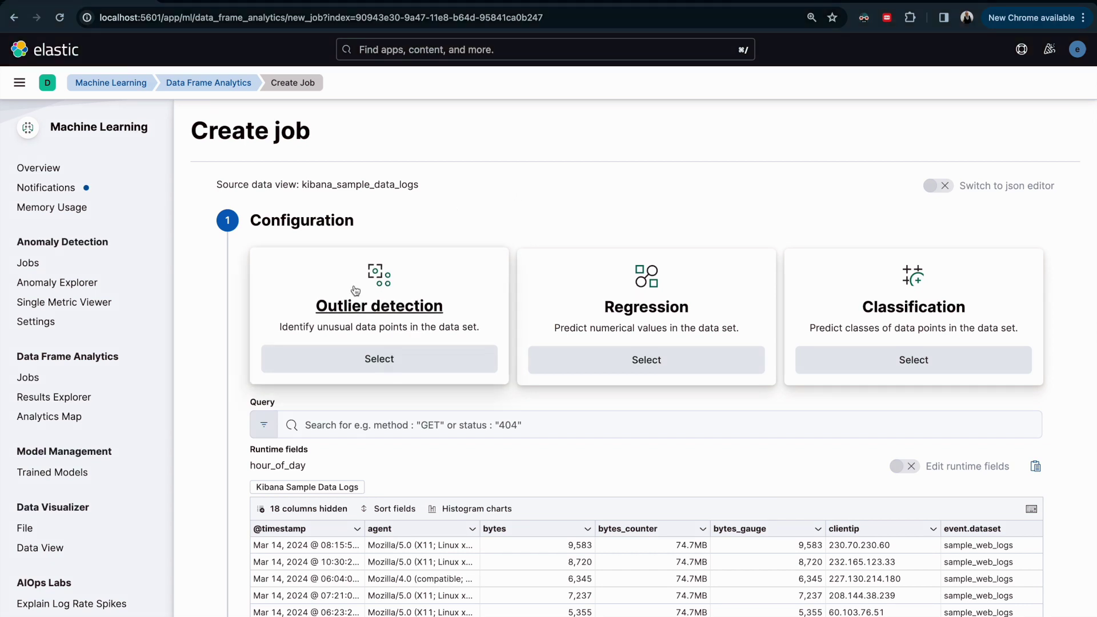
# Step: Select Outlier detection as the job type, leaving the query empty, and review included fields
pyautogui.click(396, 295)
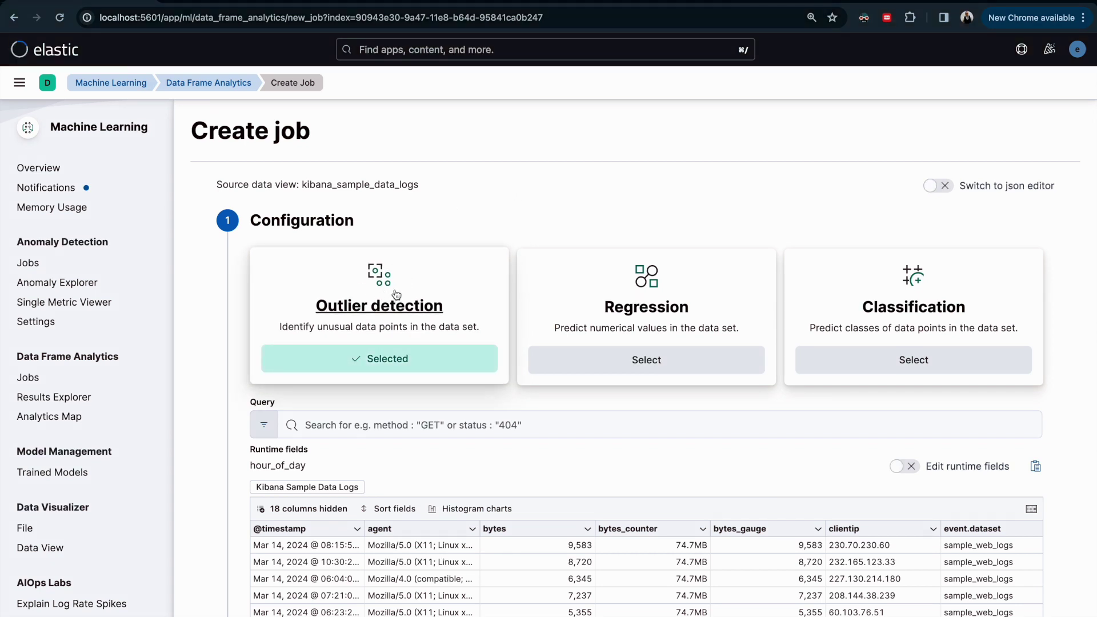
pyautogui.scroll(-1, 364, 334)
pyautogui.scroll(-4, 364, 335)
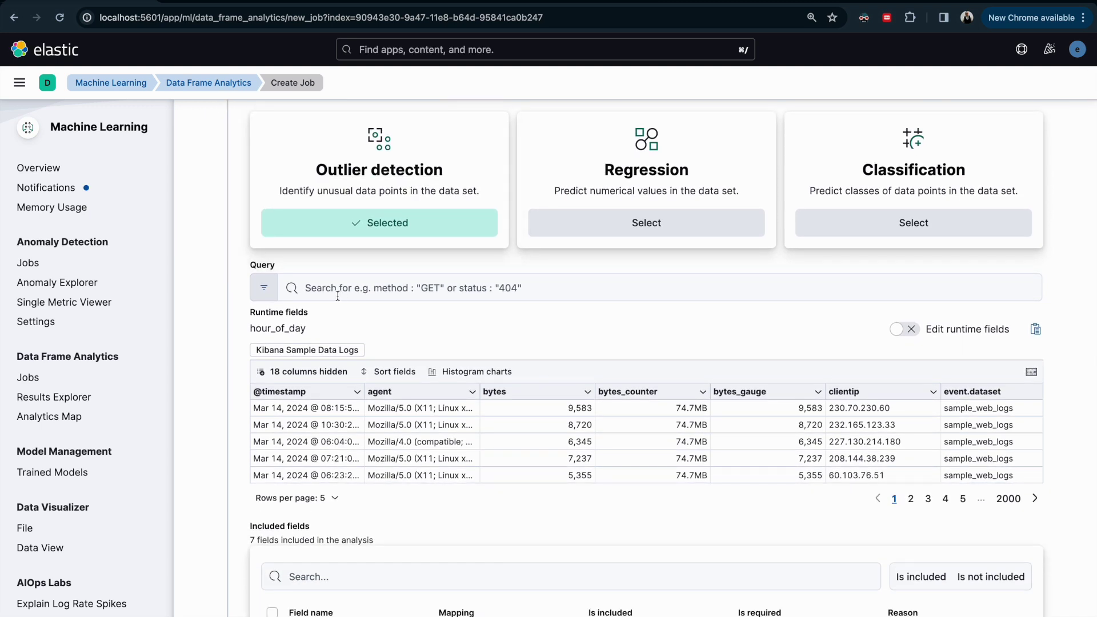
pyautogui.click(338, 296)
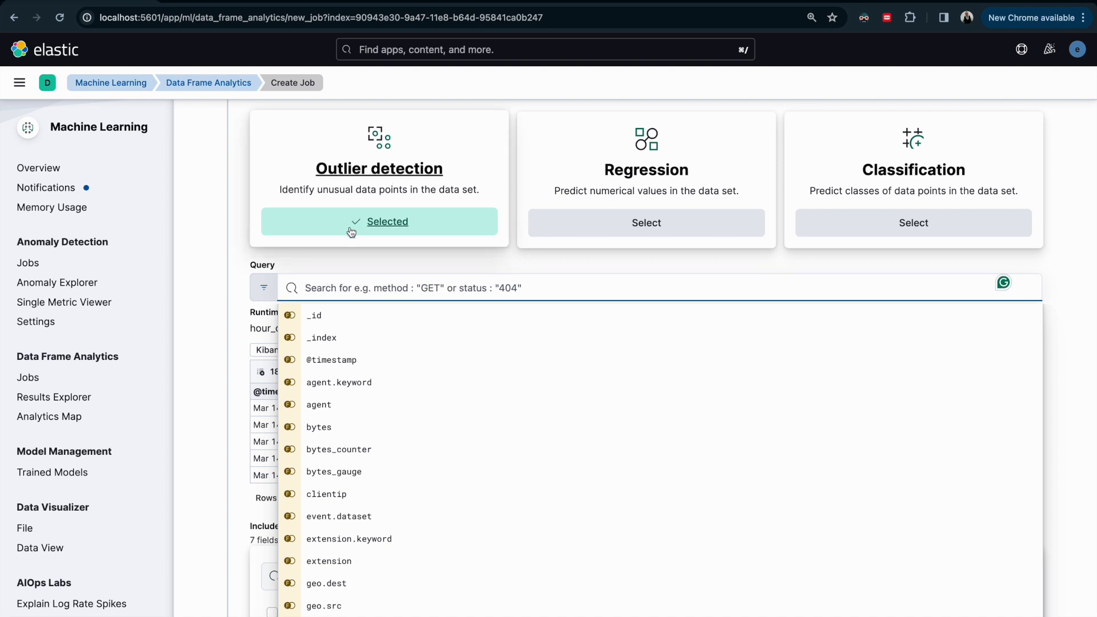
pyautogui.click(235, 301)
pyautogui.scroll(-3, 307, 337)
pyautogui.scroll(-1, 306, 338)
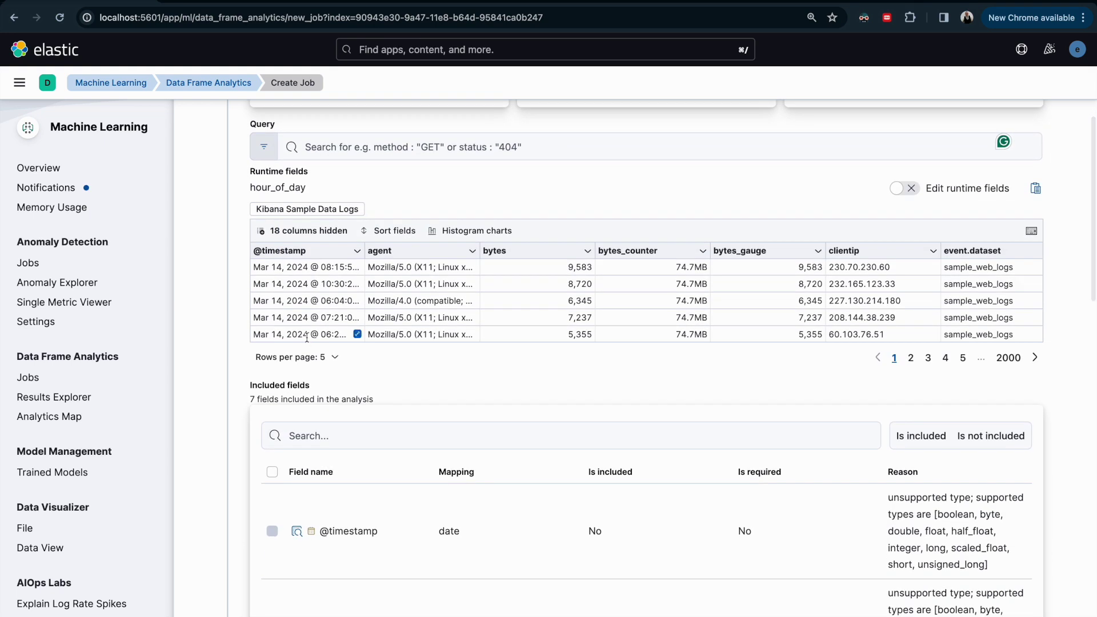
pyautogui.scroll(-1, 327, 421)
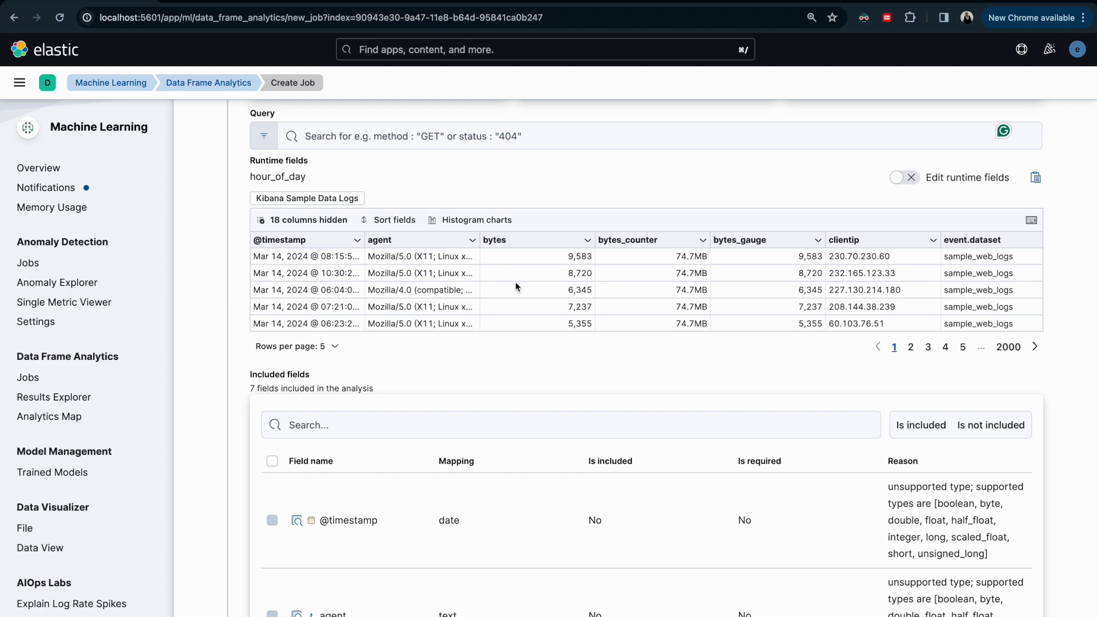
# Step: Review the included fields, noting why agent is excluded and which types are supported
pyautogui.scroll(-2, 427, 287)
pyautogui.scroll(-5, 427, 287)
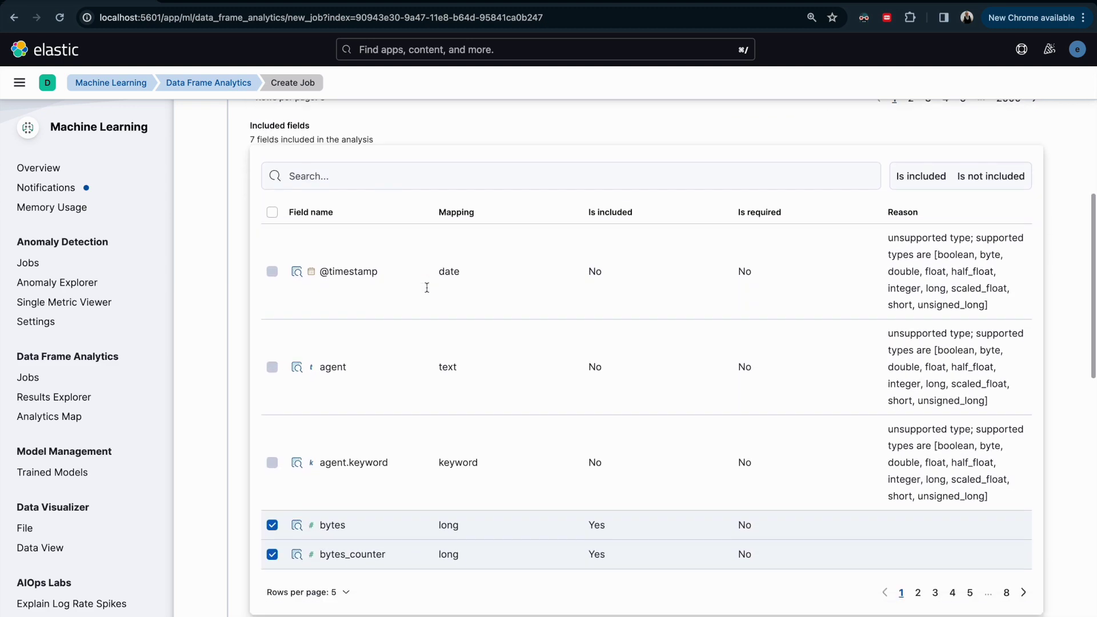
pyautogui.scroll(-2, 392, 350)
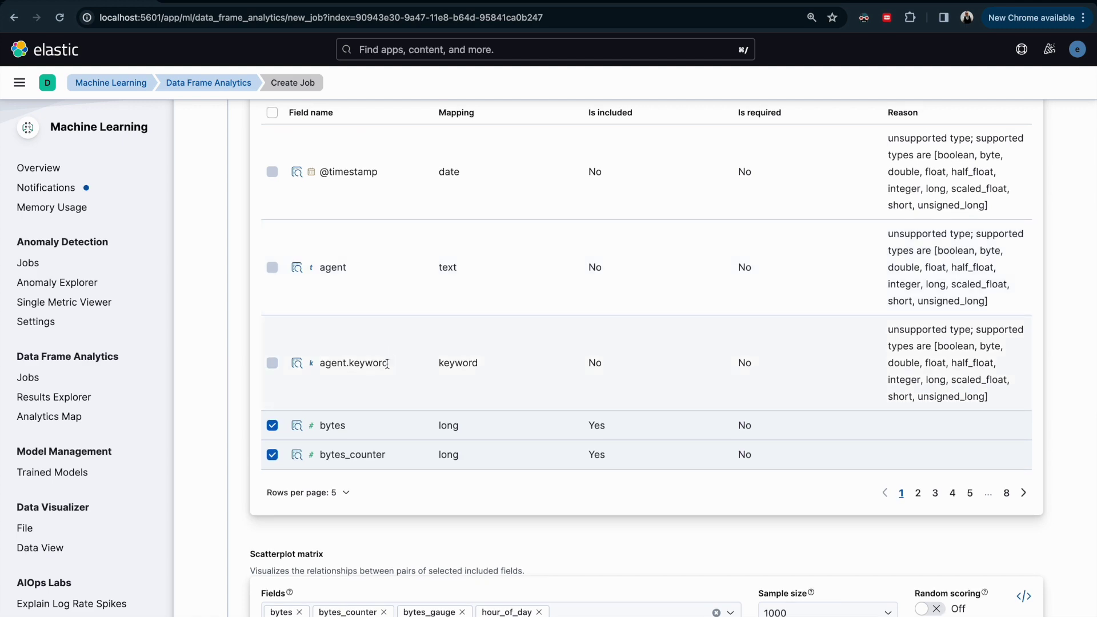
pyautogui.scroll(8, 392, 349)
pyautogui.scroll(1, 388, 364)
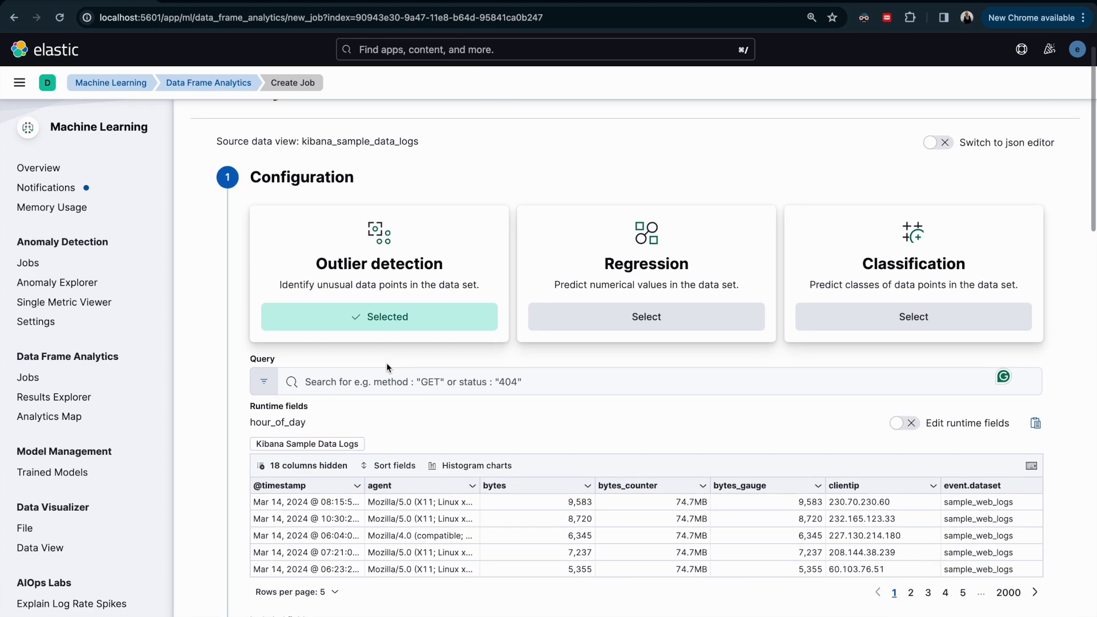
pyautogui.scroll(-10, 387, 366)
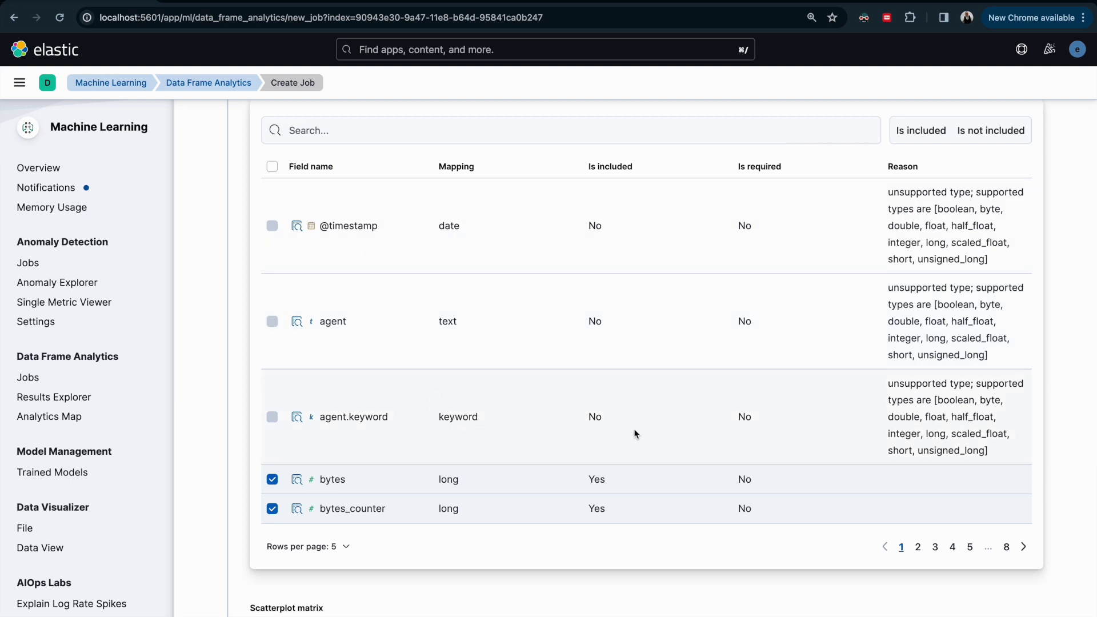
pyautogui.scroll(10, 483, 359)
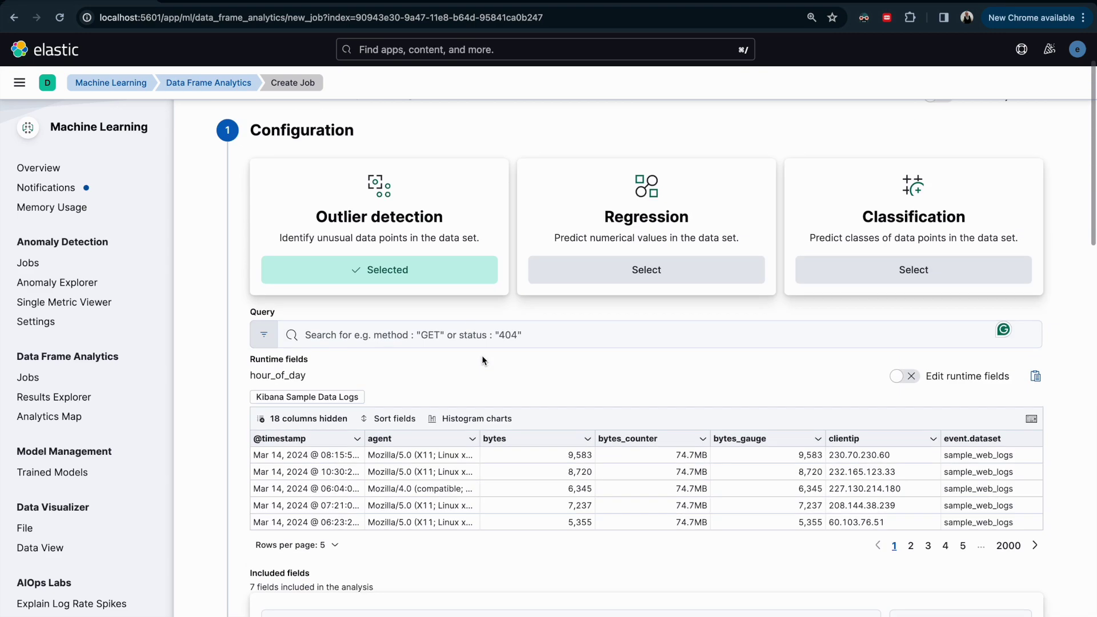
pyautogui.scroll(-8, 485, 359)
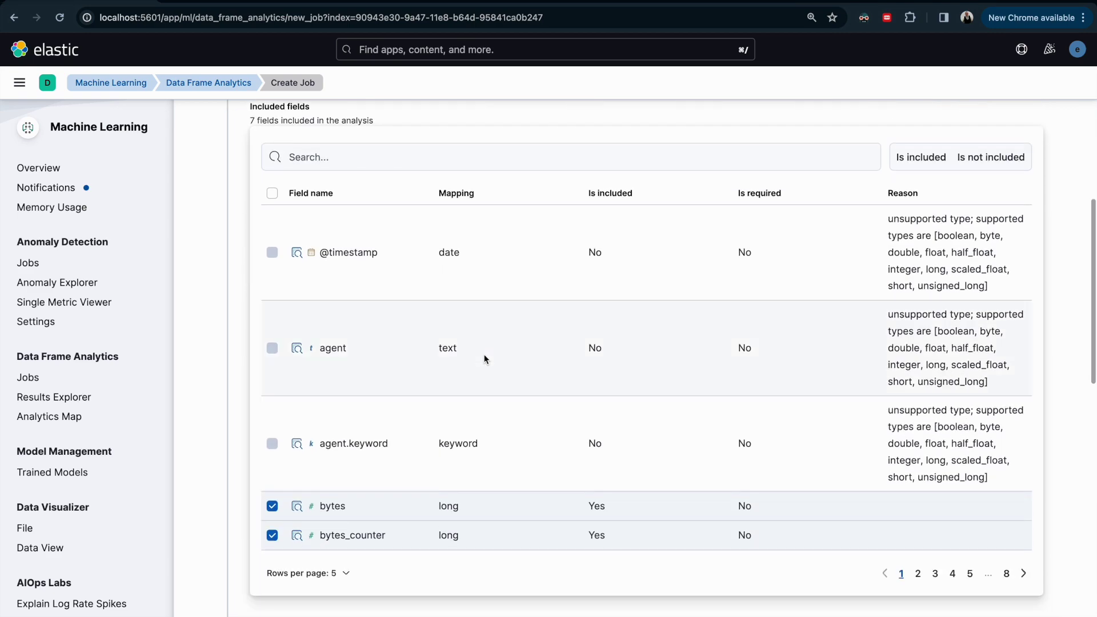
pyautogui.moveTo(888, 316); pyautogui.dragTo(998, 315)
pyautogui.doubleClick(965, 330)
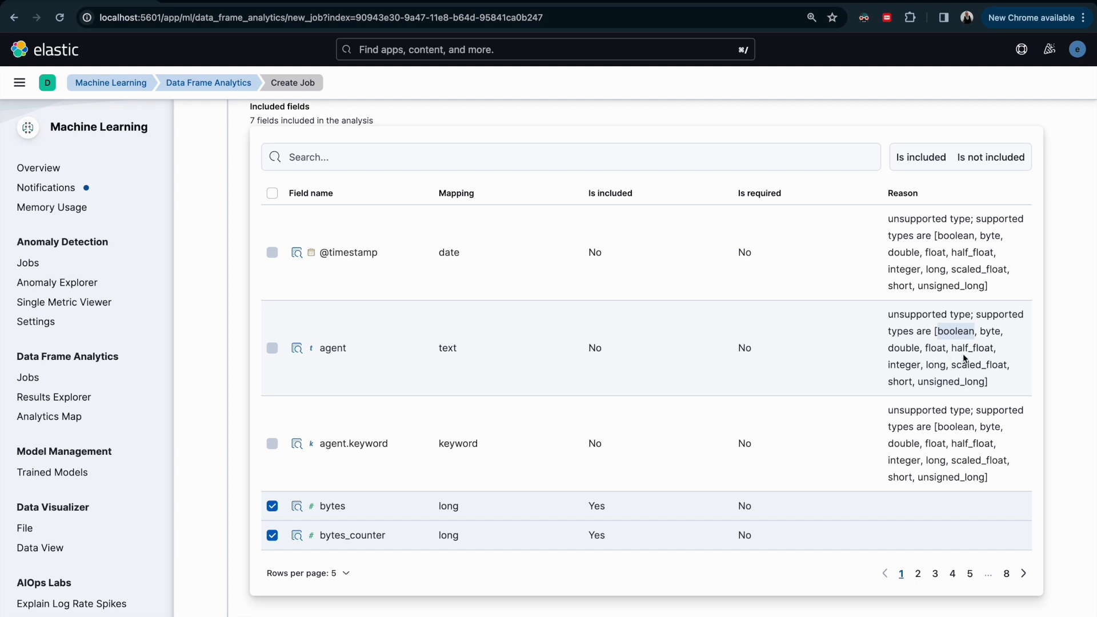
# Step: Review the scatterplot matrix of bytes, bytes_counter, bytes_gauge and hour_of_day, then open rows-per-page choices
pyautogui.scroll(-6, 603, 377)
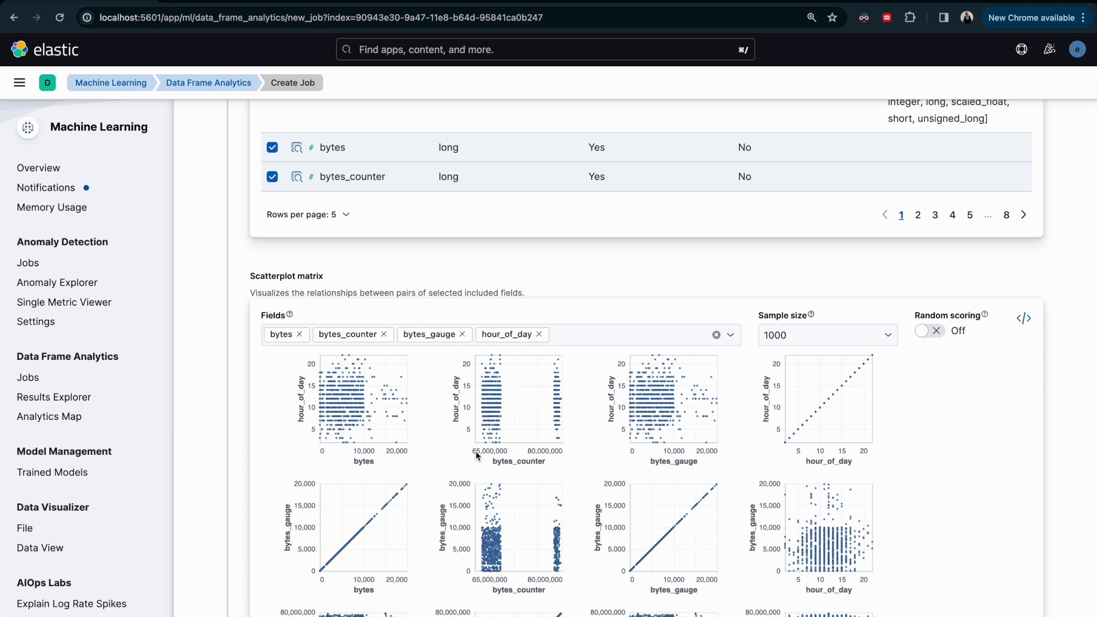
pyautogui.moveTo(487, 389)
pyautogui.scroll(5, 568, 268)
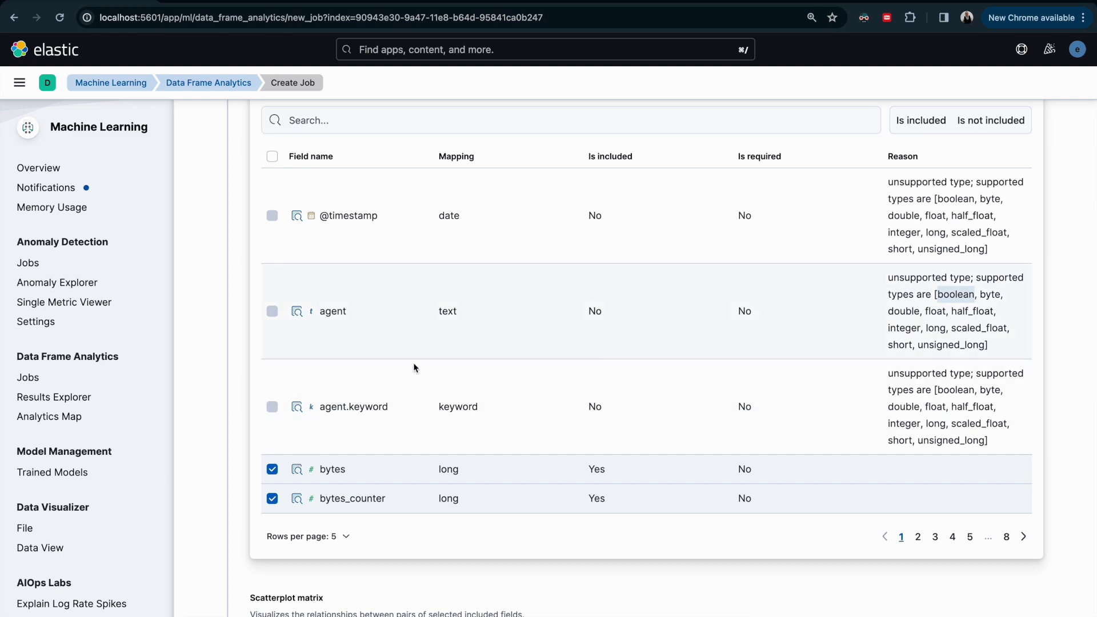
pyautogui.click(309, 536)
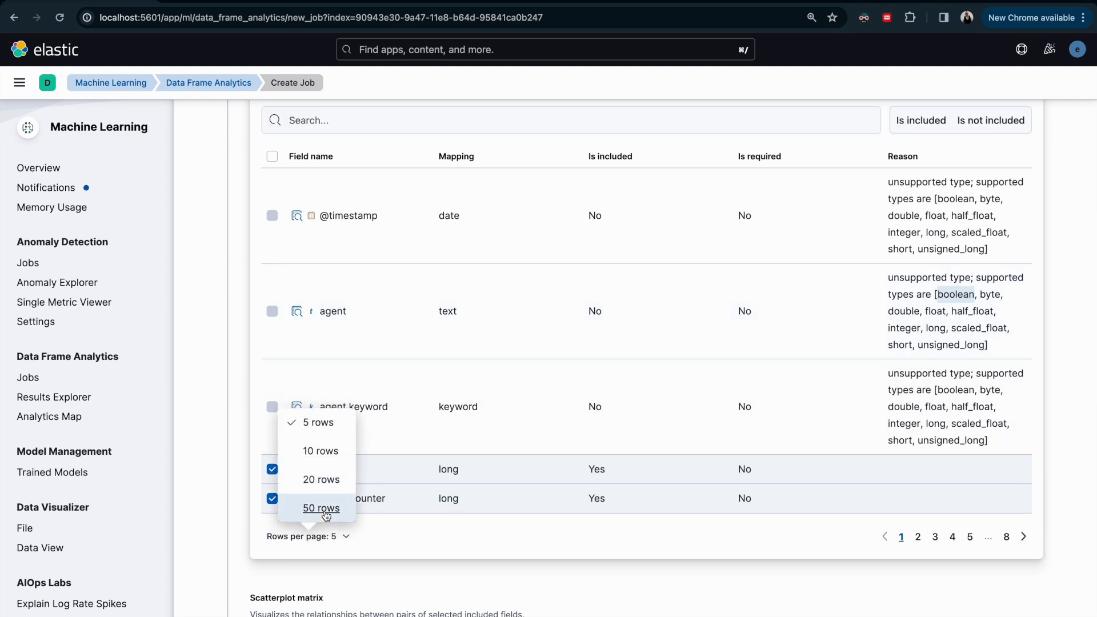
# Step: Show 50 rows per page in the included fields table and scroll through every field
pyautogui.click(320, 507)
pyautogui.scroll(-20, 378, 476)
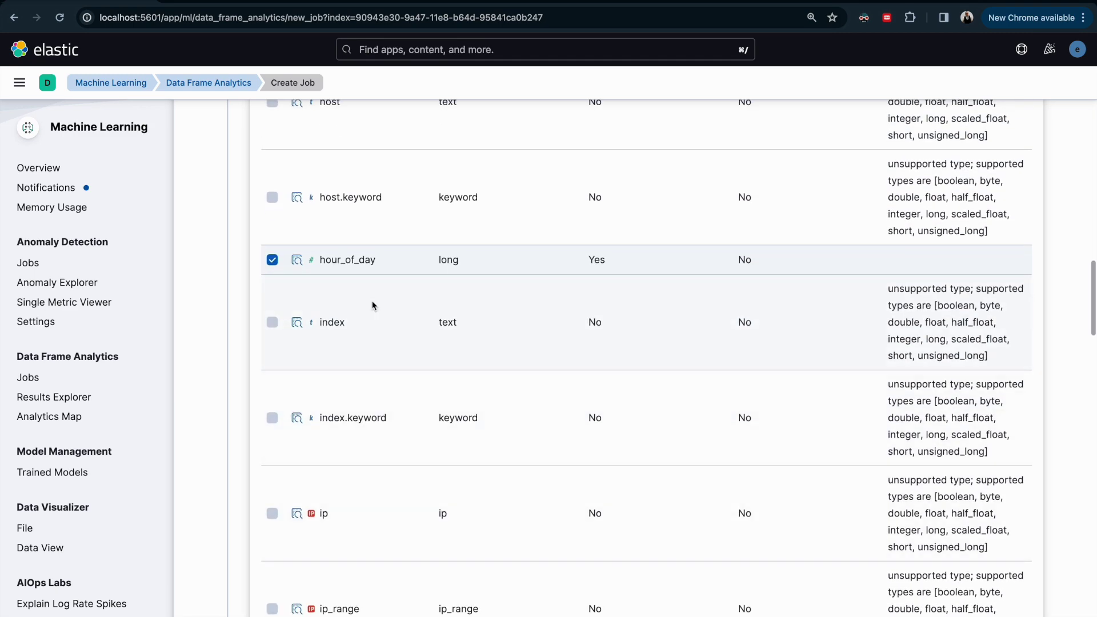
pyautogui.scroll(-10, 358, 444)
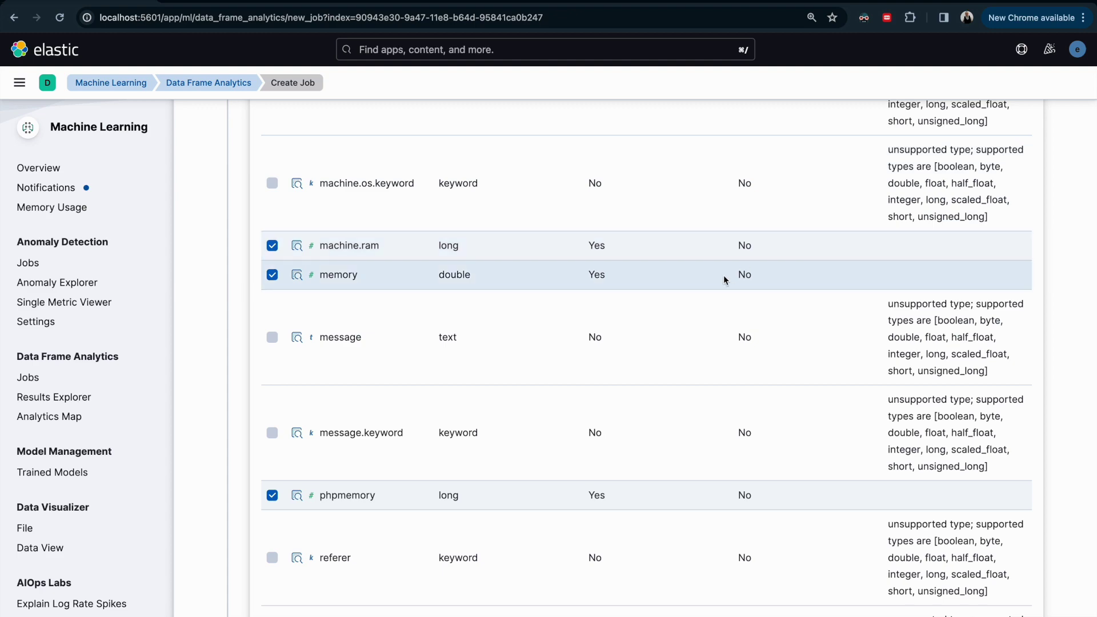
pyautogui.scroll(10, 723, 276)
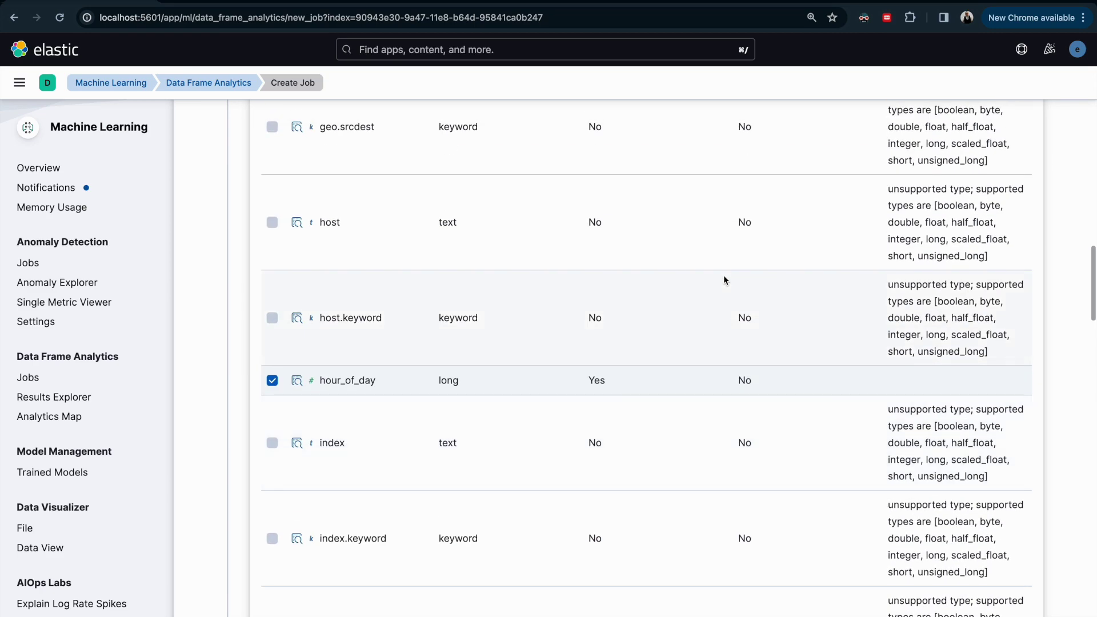
pyautogui.scroll(-10, 723, 275)
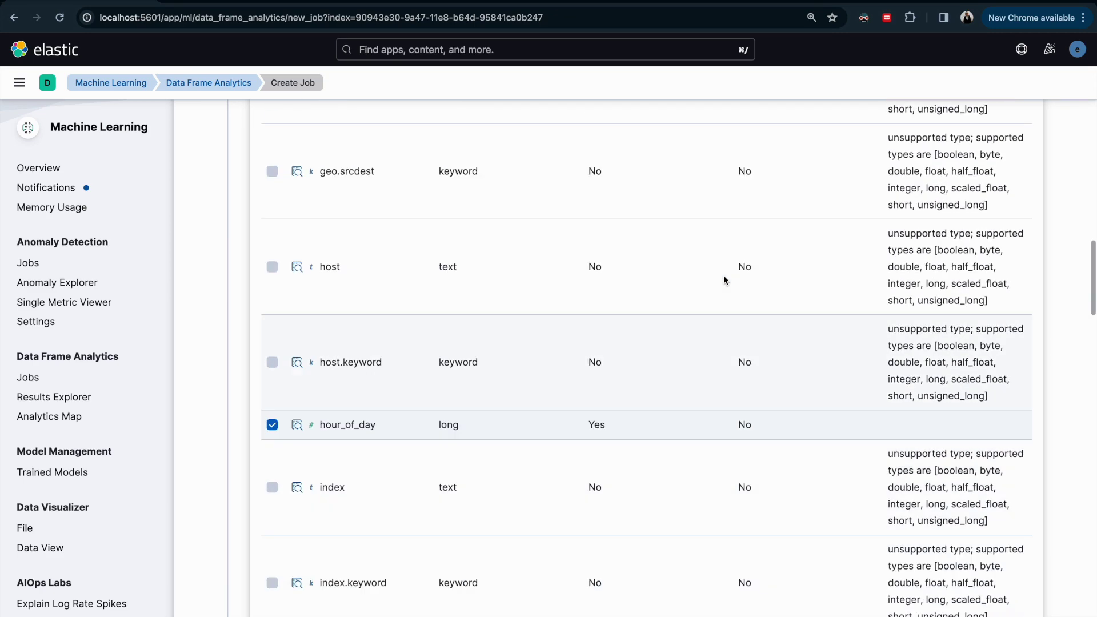
pyautogui.scroll(-15, 724, 276)
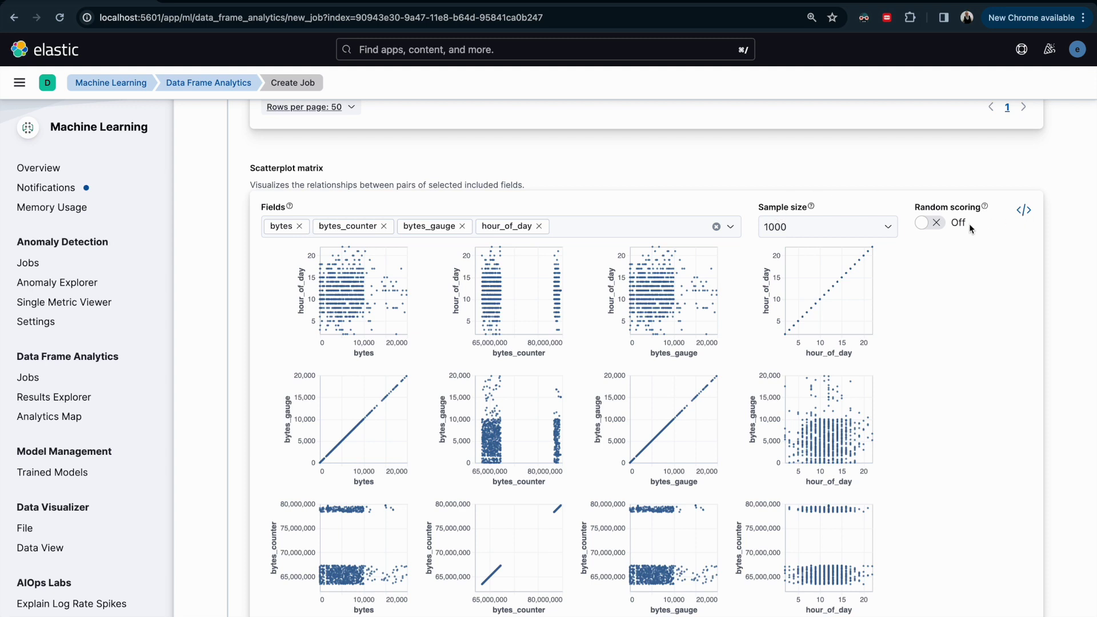
# Step: Toggle Random scoring on and back off for the scatterplot matrix sample
pyautogui.click(932, 227)
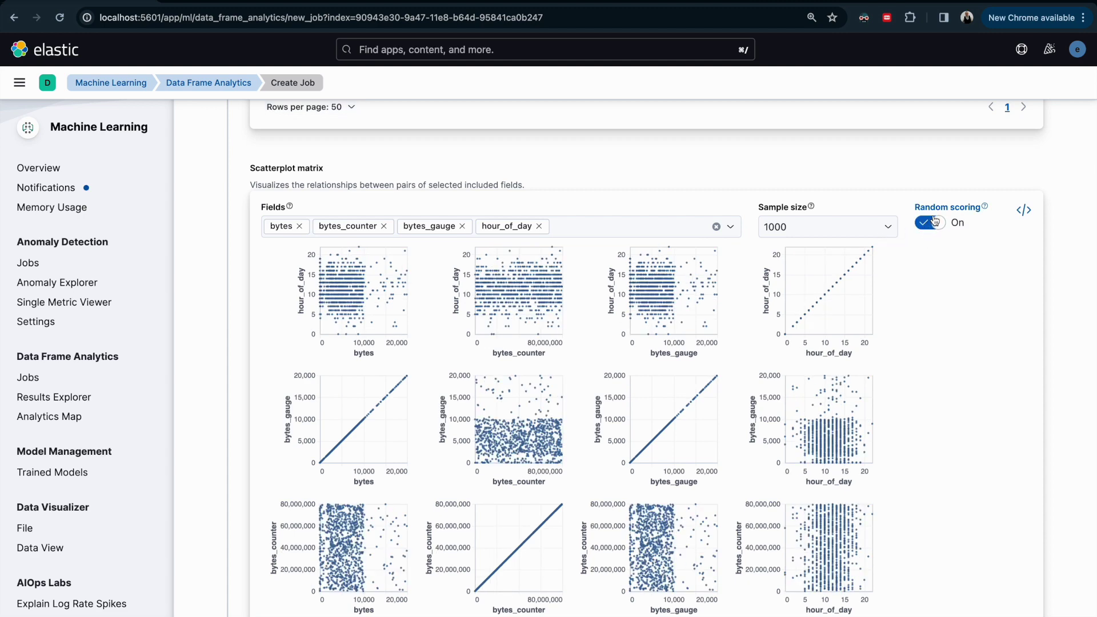
pyautogui.click(937, 224)
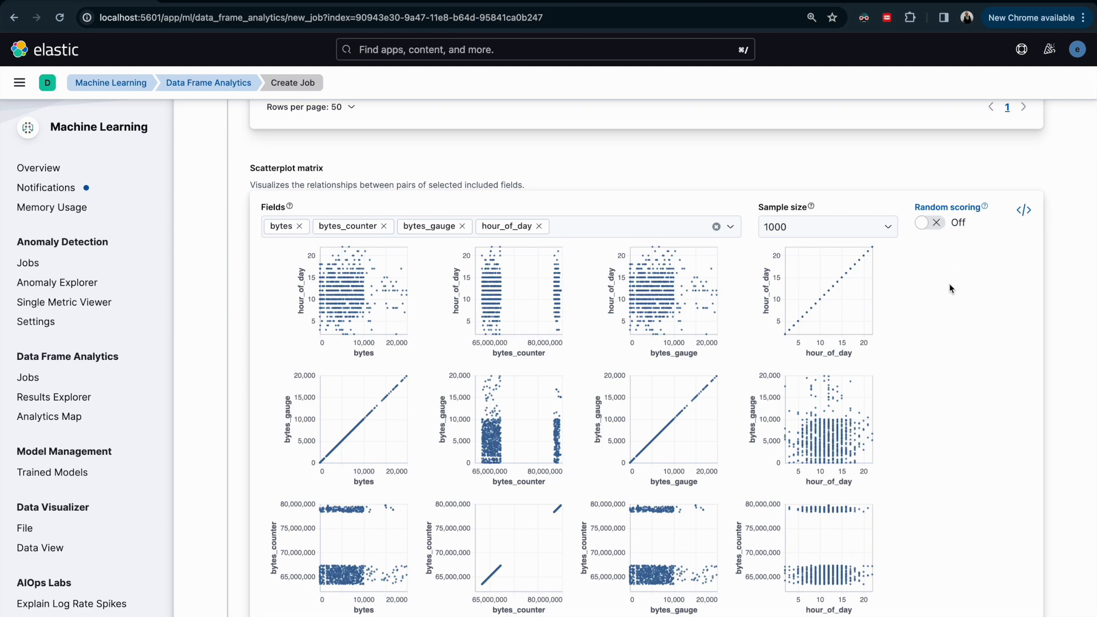
pyautogui.scroll(-7, 948, 284)
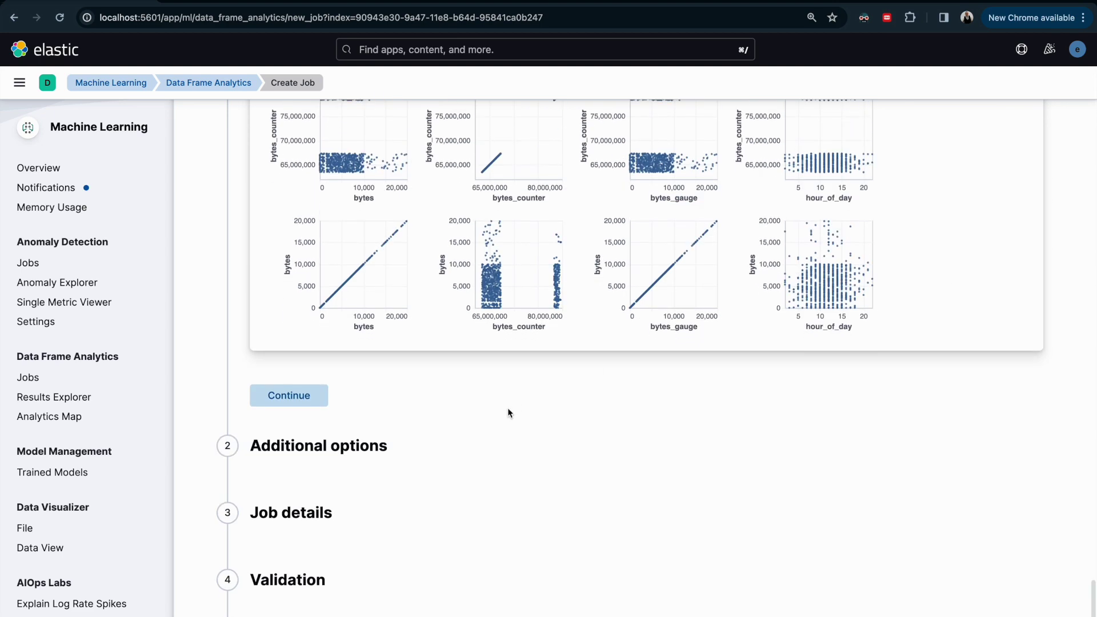
pyautogui.scroll(-1, 379, 386)
pyautogui.scroll(3, 545, 318)
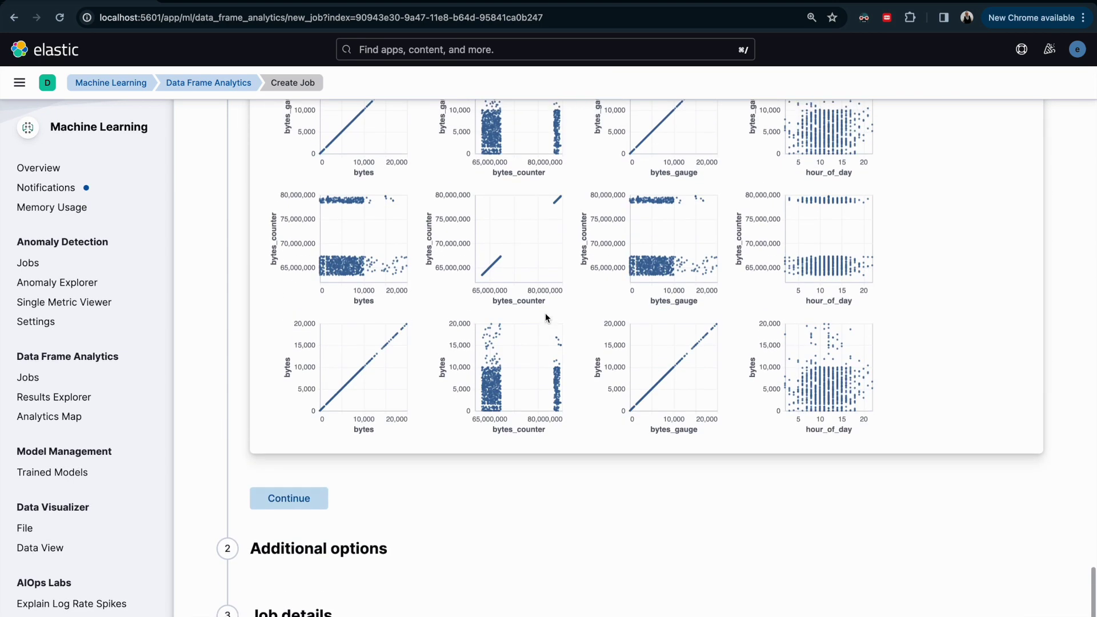
pyautogui.scroll(7, 454, 243)
pyautogui.scroll(-5, 449, 232)
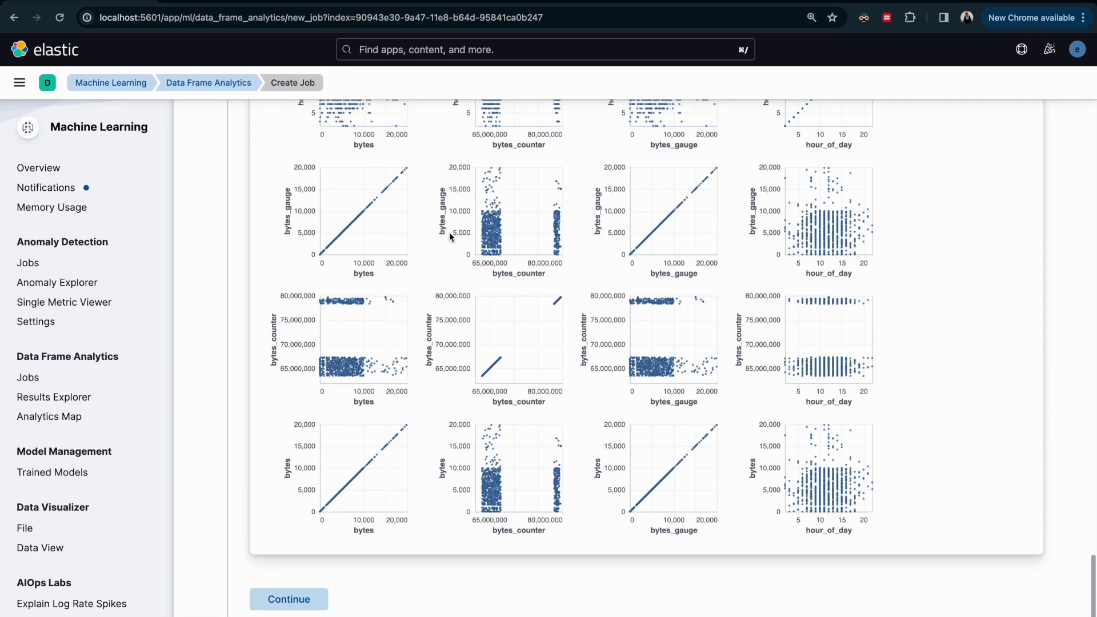
pyautogui.scroll(-3, 449, 232)
# Step: Confirm field selection and accept default options: feature influence true, 1mb memory, 1 thread
pyautogui.click(289, 452)
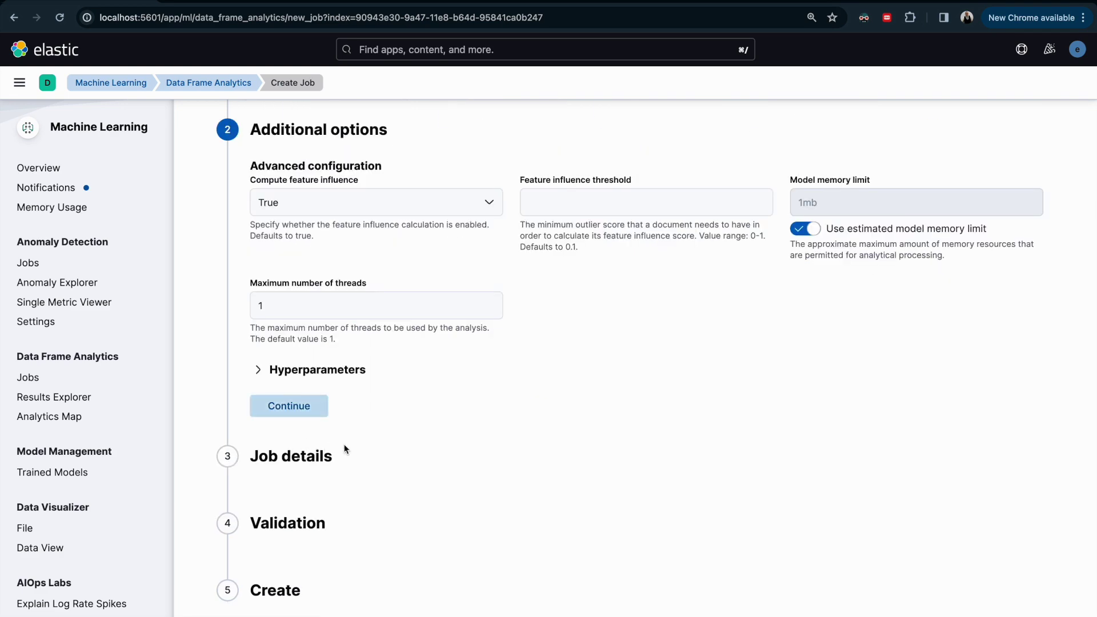
pyautogui.click(291, 407)
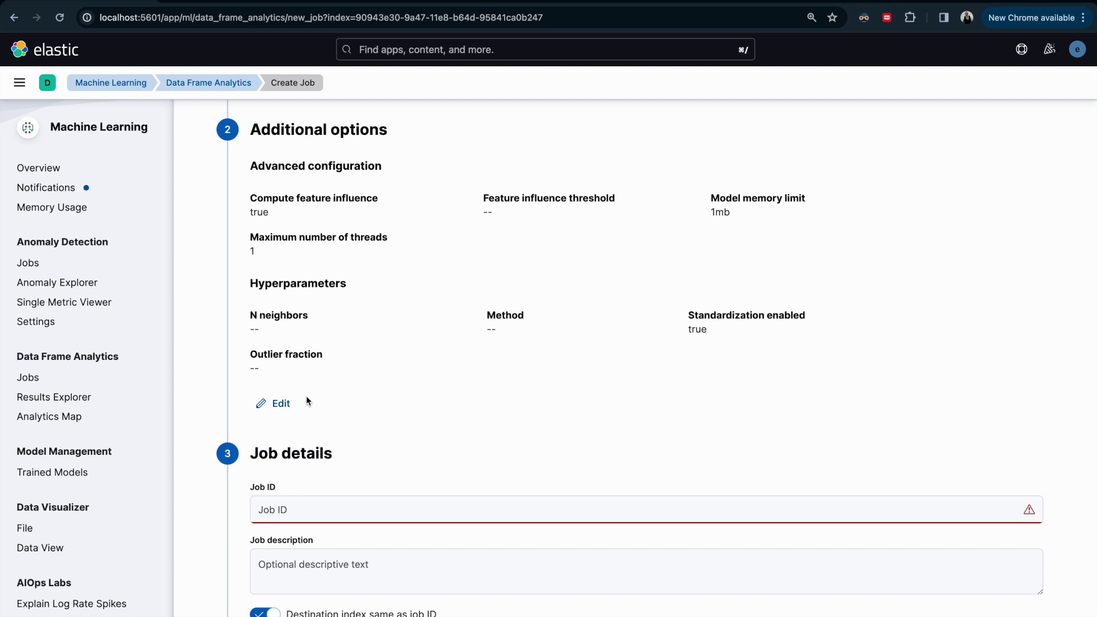
pyautogui.scroll(-3, 315, 434)
# Step: Enter topic_5 as the job ID, correcting typos, and continue to validation
pyautogui.click(370, 347)
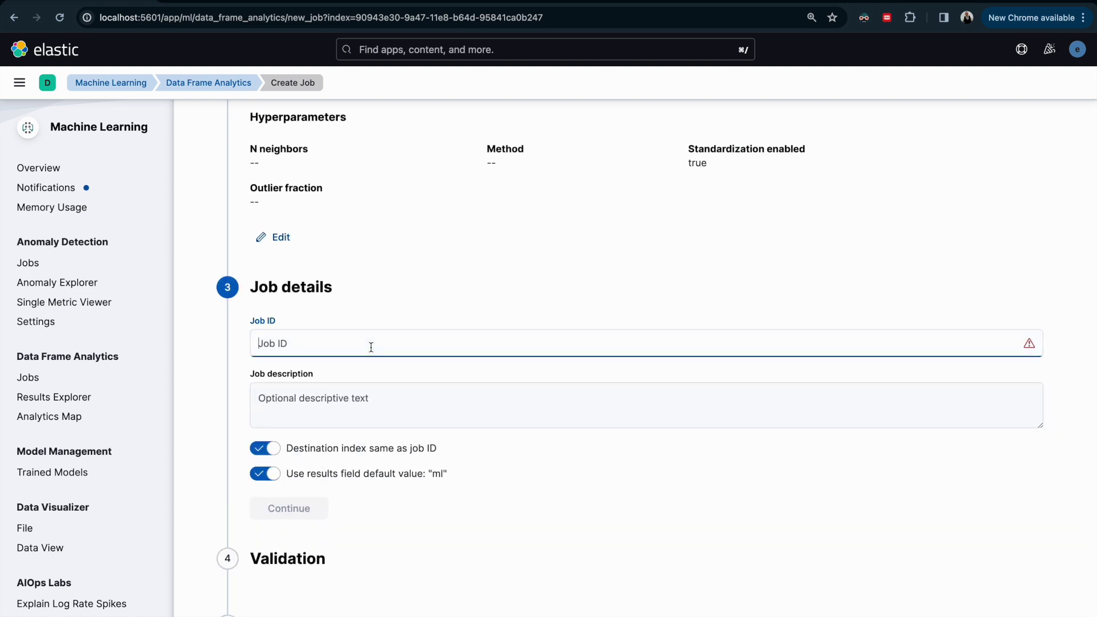
pyautogui.write('tp')
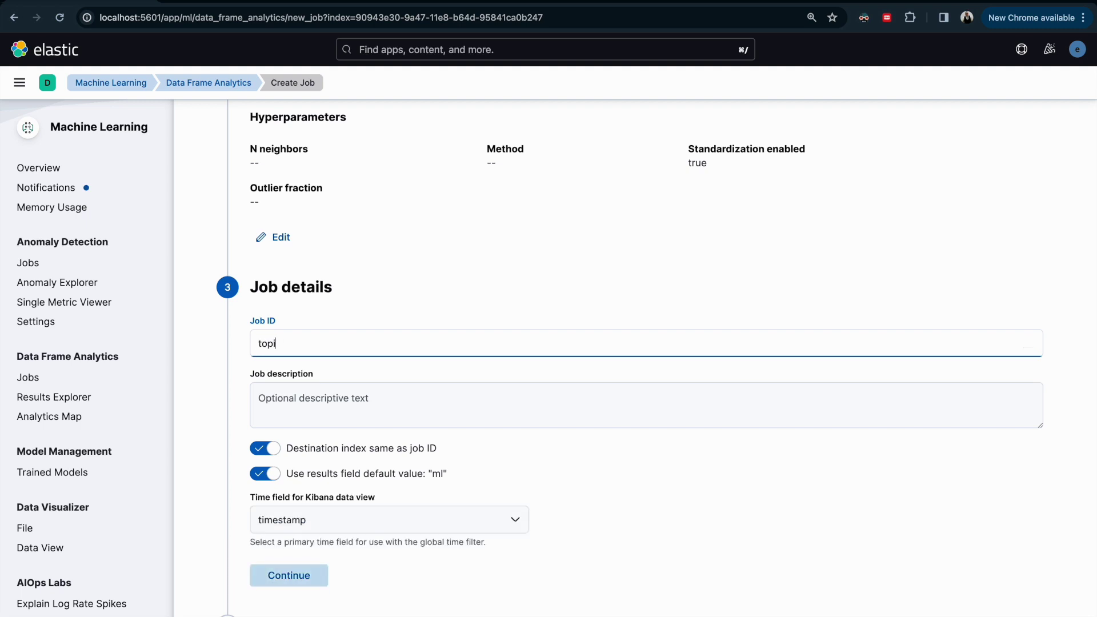
pyautogui.write('_')
pyautogui.press('BackSpace')
pyautogui.write('5')
pyautogui.press('BackSpace')
pyautogui.write('_5')
pyautogui.scroll(-3, 366, 422)
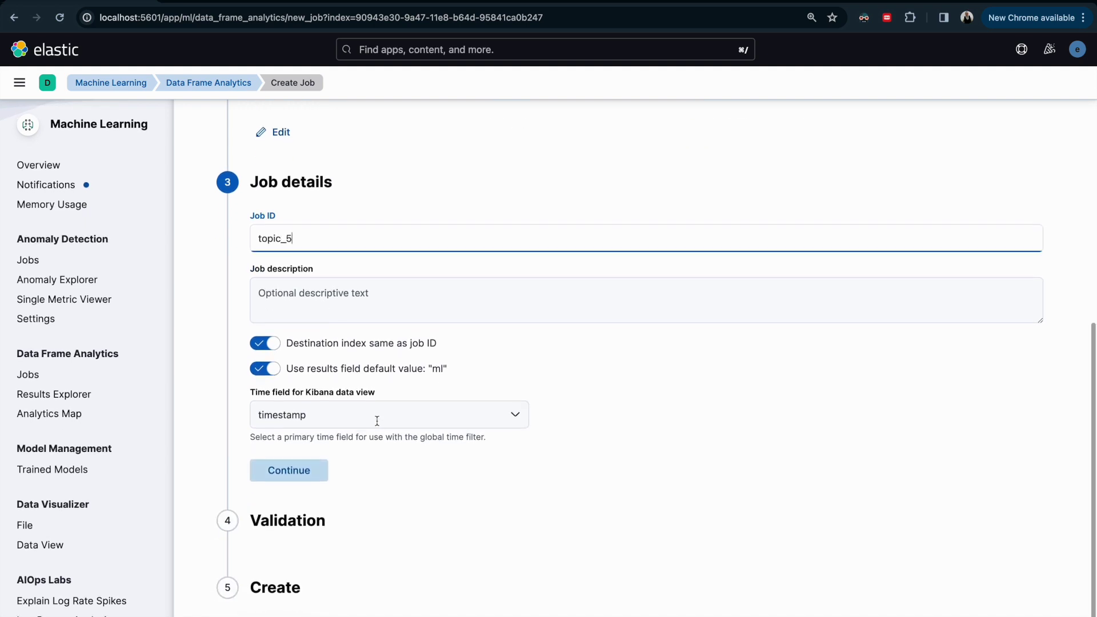
pyautogui.click(289, 473)
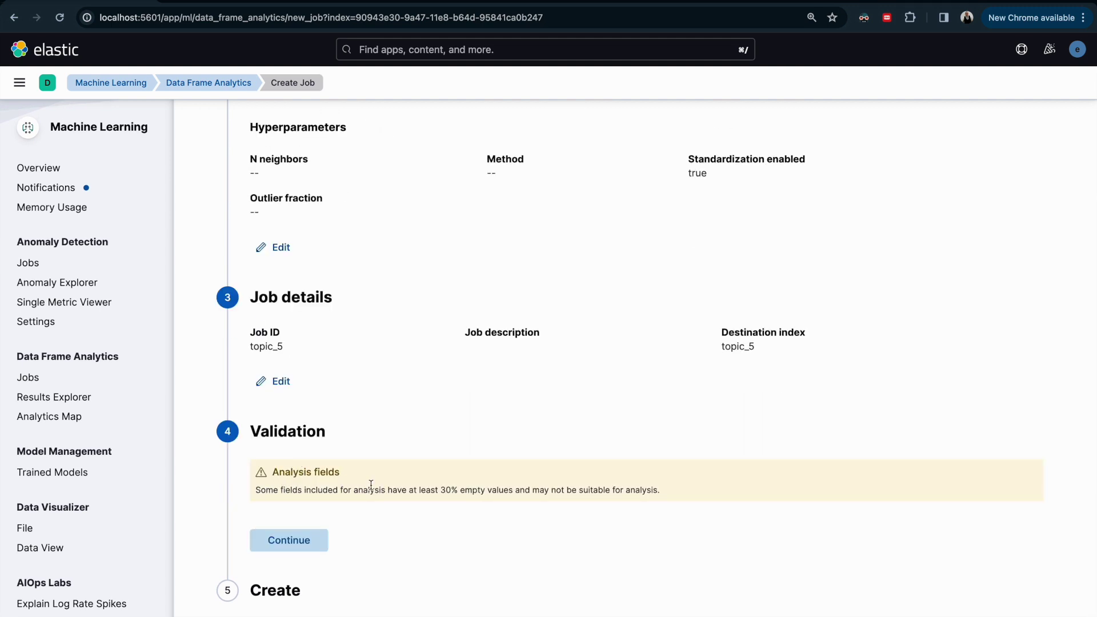
# Step: Accept the empty-values validation warning and create topic_5, starting immediately with a data view
pyautogui.doubleClick(371, 485)
pyautogui.tripleClick(371, 485)
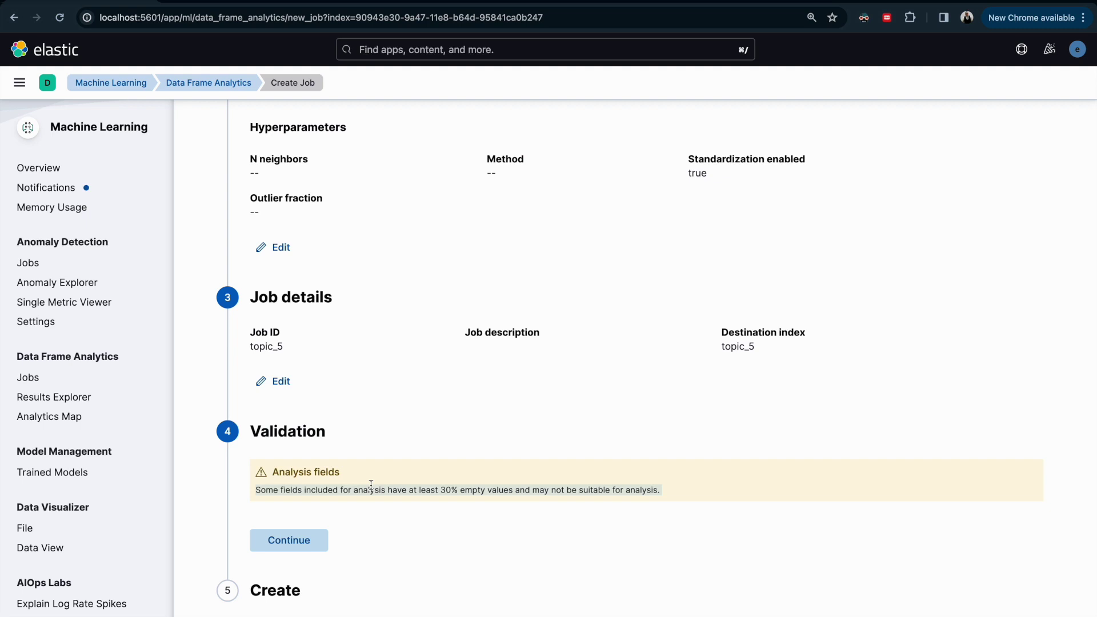
pyautogui.click(428, 490)
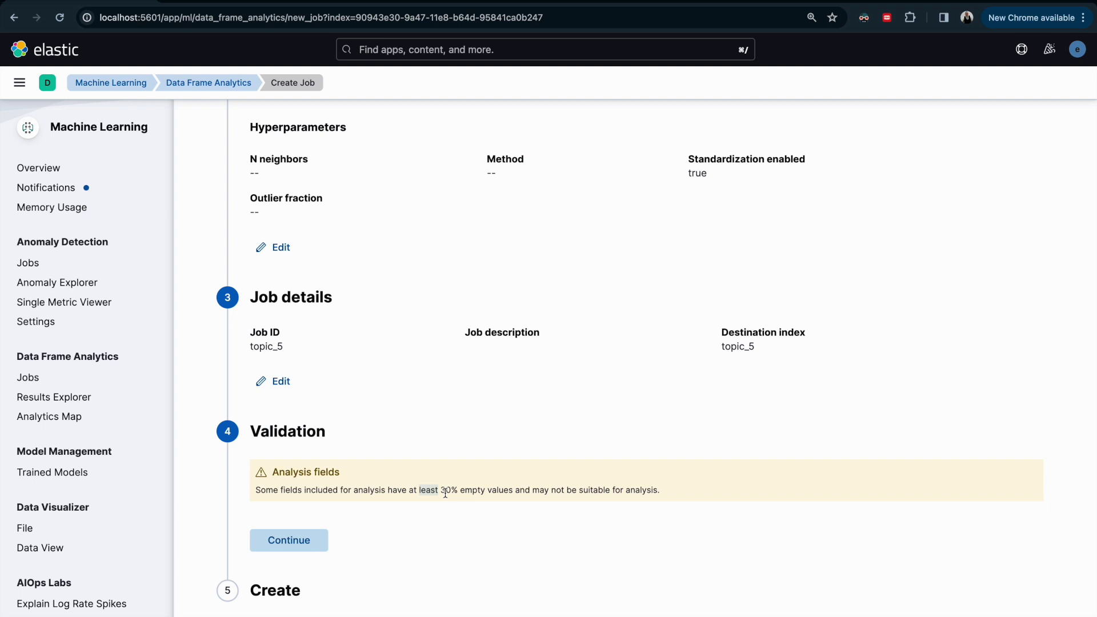
pyautogui.click(288, 540)
pyautogui.scroll(-1, 356, 465)
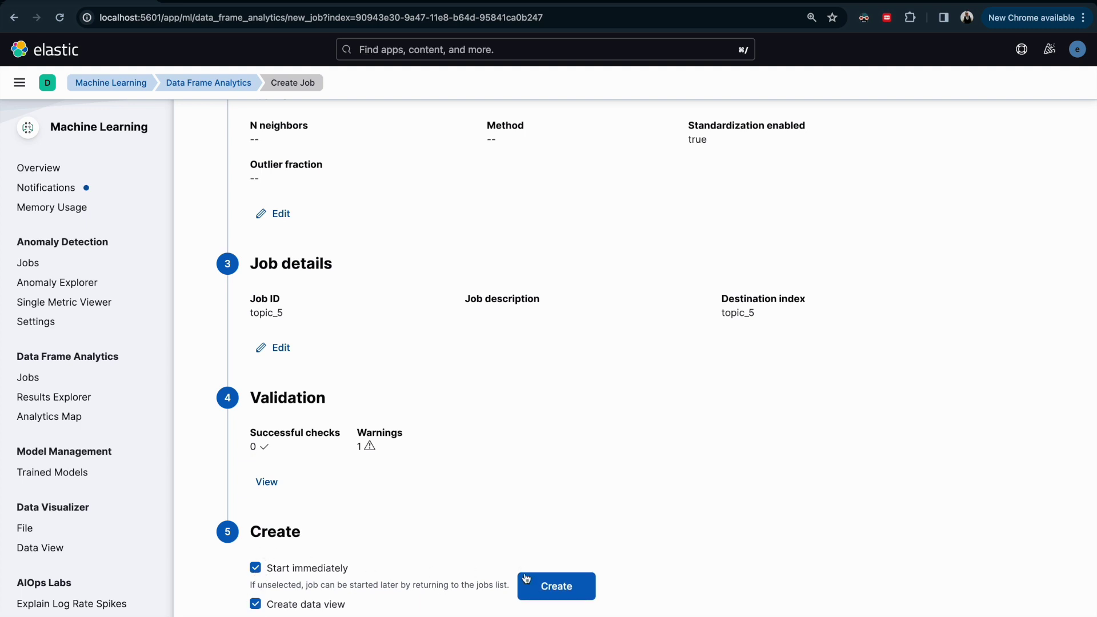
pyautogui.click(543, 585)
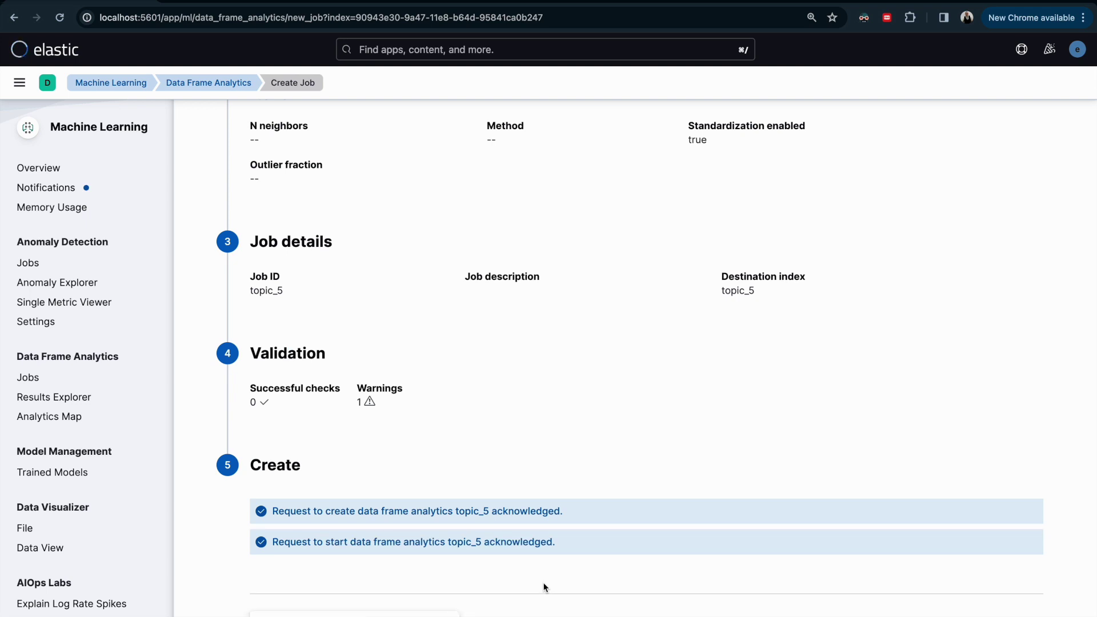
# Step: Return to the jobs list, expand topic_5, and review its messages ending with Finished analysis
pyautogui.scroll(-3, 475, 533)
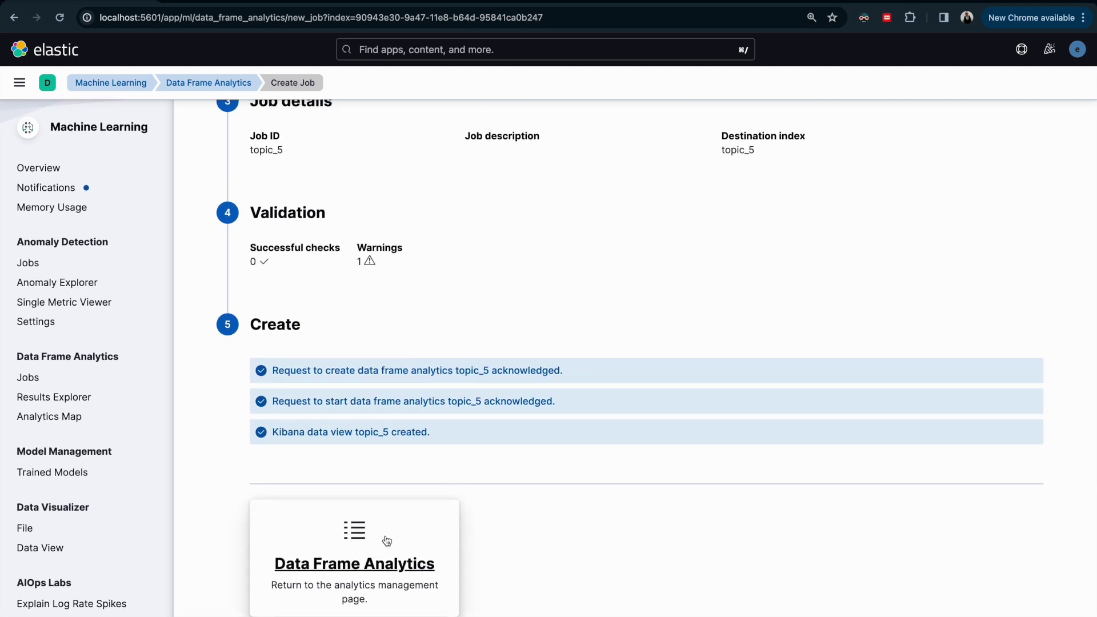
pyautogui.click(366, 535)
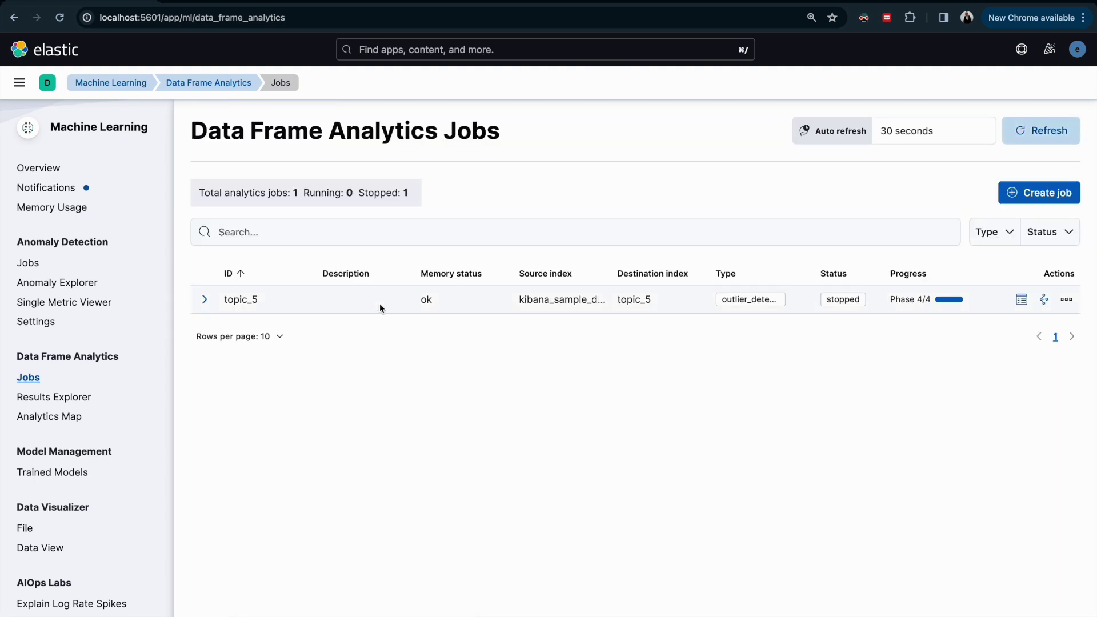
pyautogui.click(206, 301)
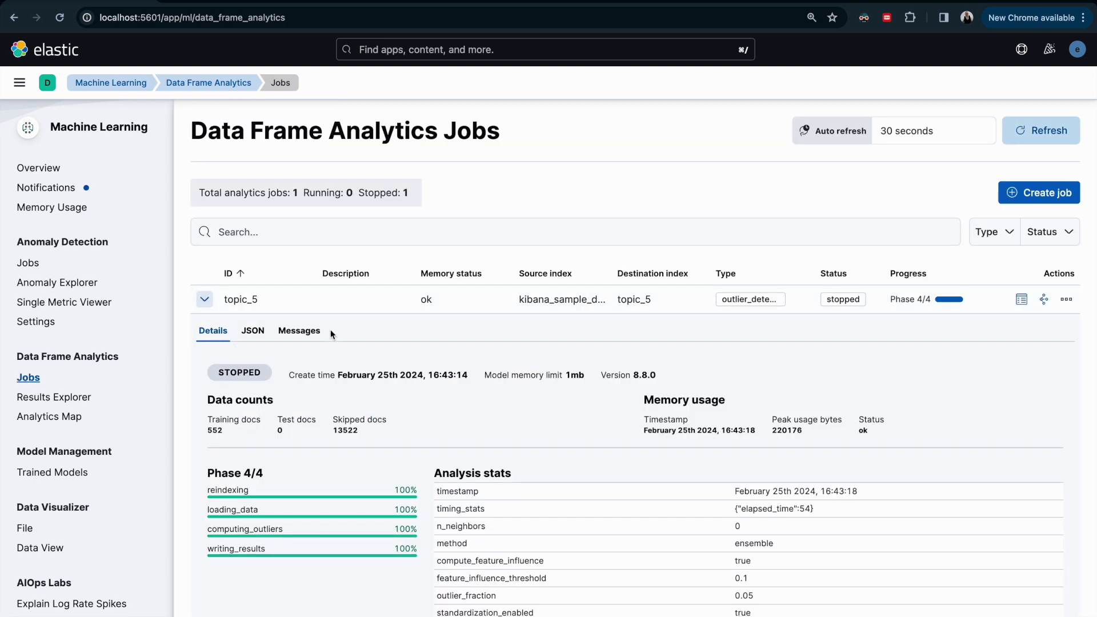
pyautogui.click(287, 333)
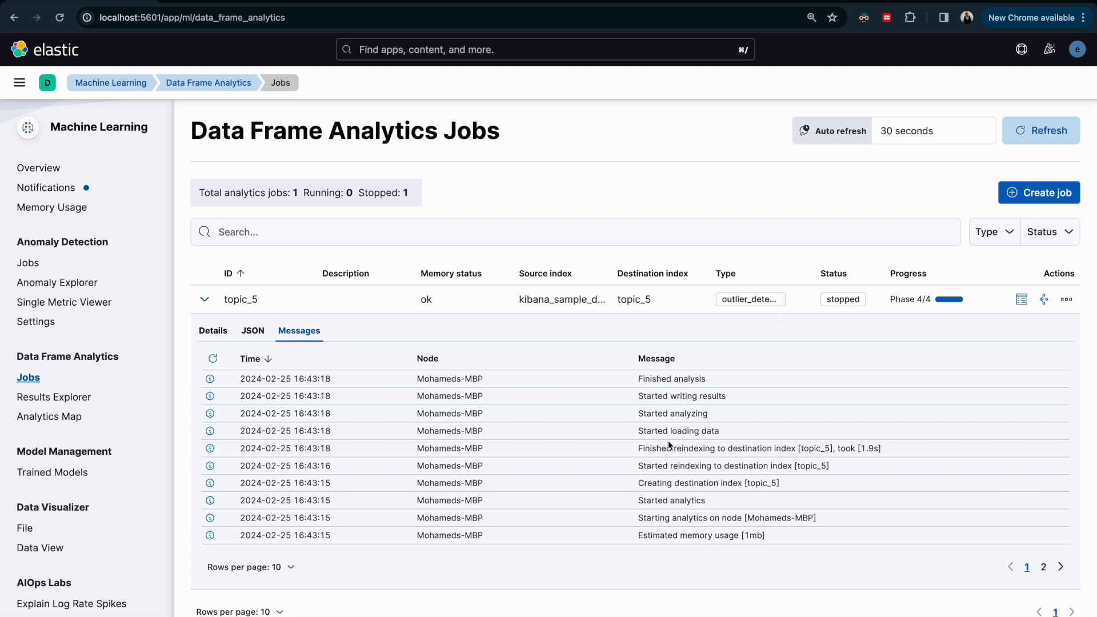
pyautogui.scroll(-1, 671, 446)
pyautogui.scroll(1, 670, 445)
# Step: Open the topic_5 job results, then expand and collapse the Analysis summary
pyautogui.click(1022, 300)
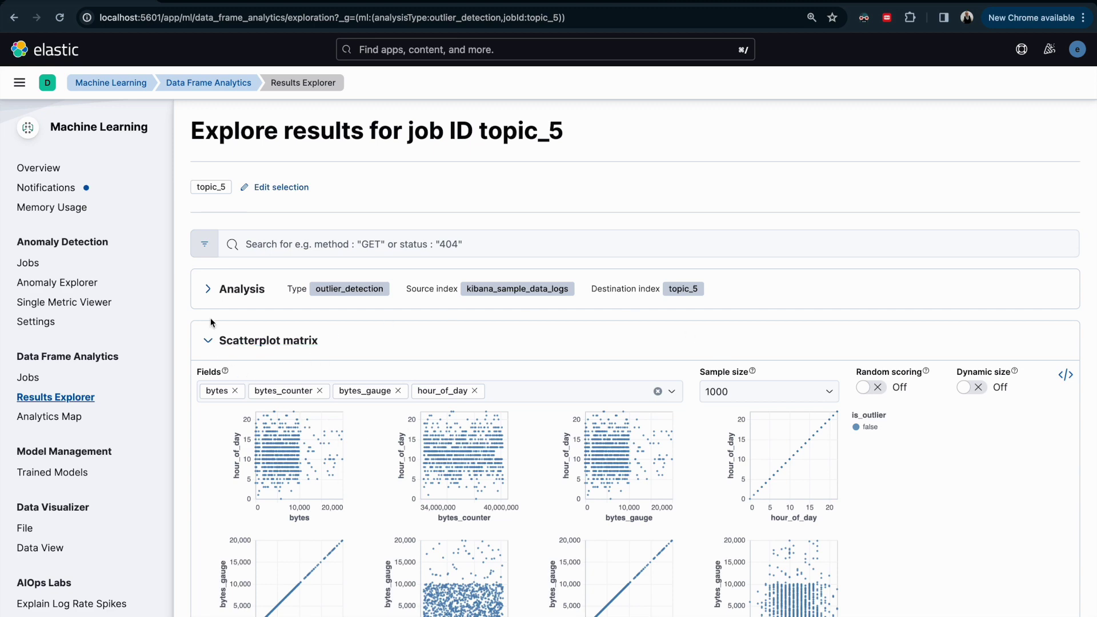
pyautogui.click(212, 299)
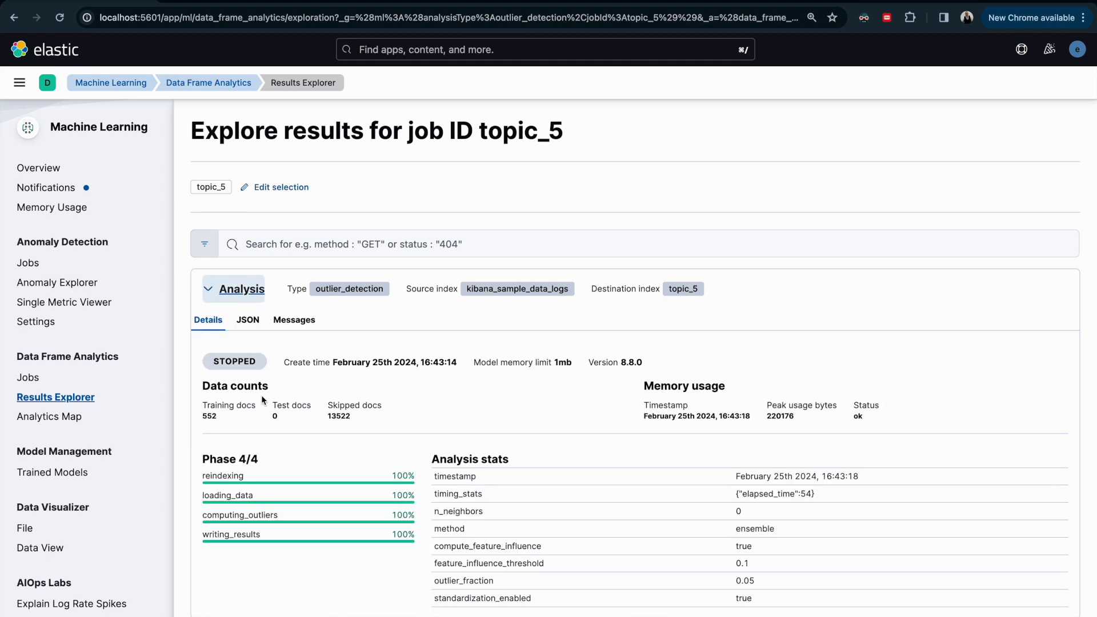
pyautogui.scroll(-2, 262, 396)
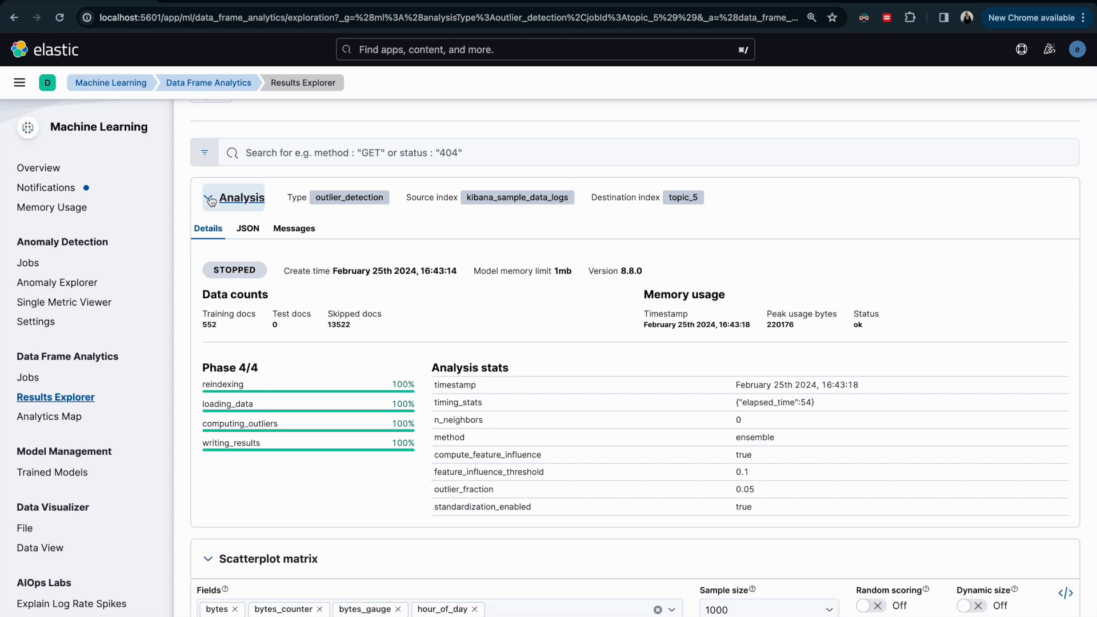
pyautogui.click(208, 202)
# Step: Collapse the Scatterplot matrix to reveal the results table sorted by ml.outlier_score (top 0.792)
pyautogui.click(209, 249)
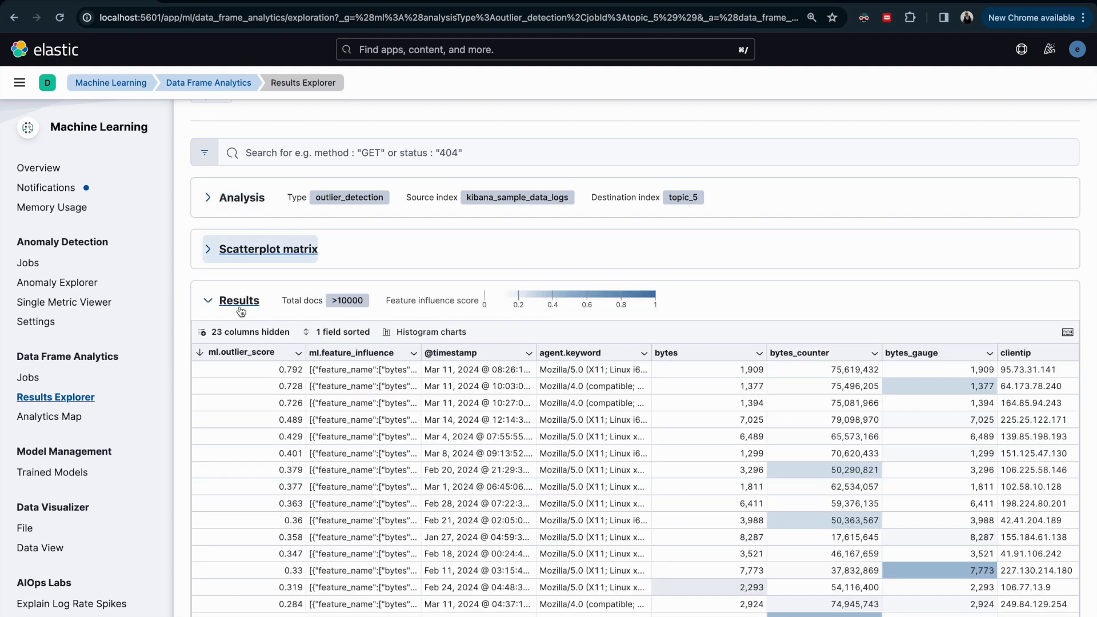
pyautogui.scroll(-3, 420, 420)
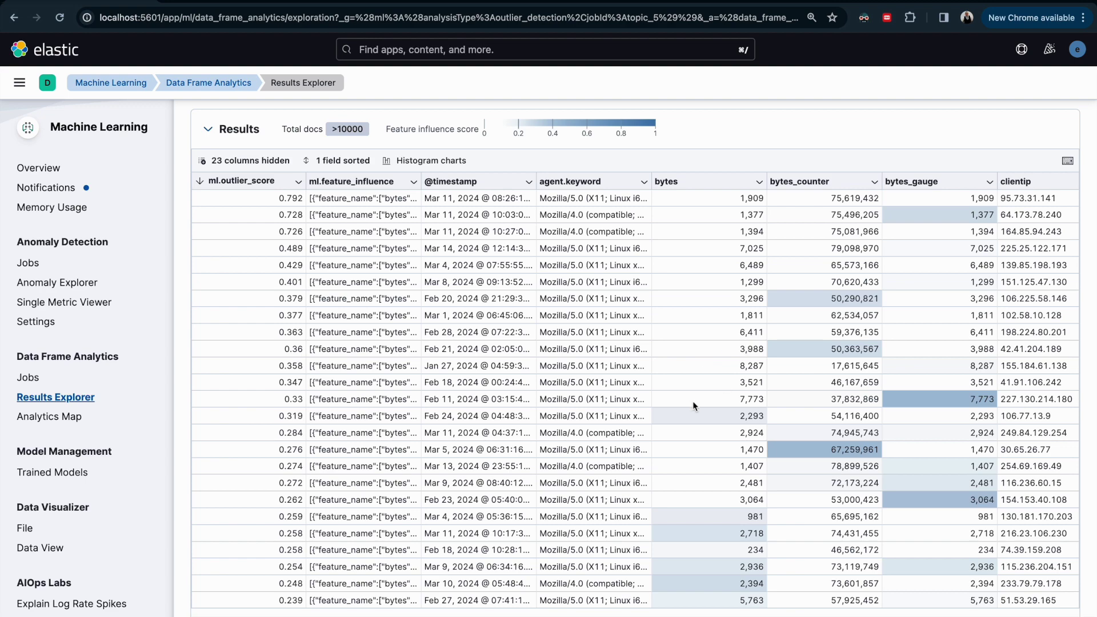
pyautogui.scroll(4, 666, 230)
pyautogui.scroll(-6, 663, 229)
pyautogui.scroll(3, 657, 228)
pyautogui.click(20, 83)
# Step: Go to Discover and switch to the topic_5 data view
pyautogui.click(30, 226)
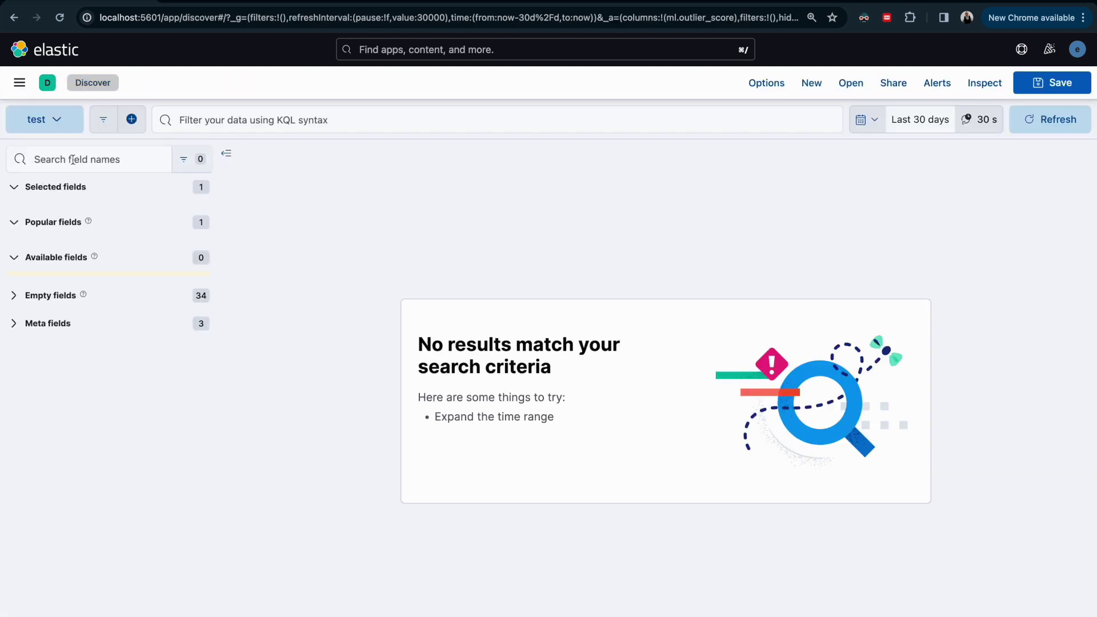
pyautogui.click(55, 120)
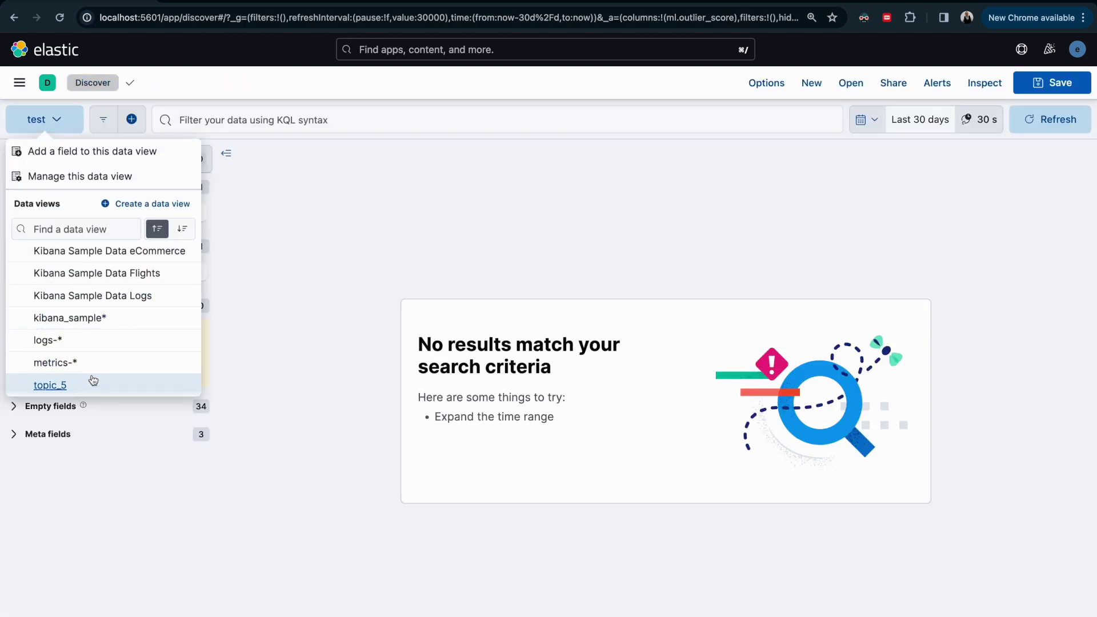
pyautogui.click(47, 384)
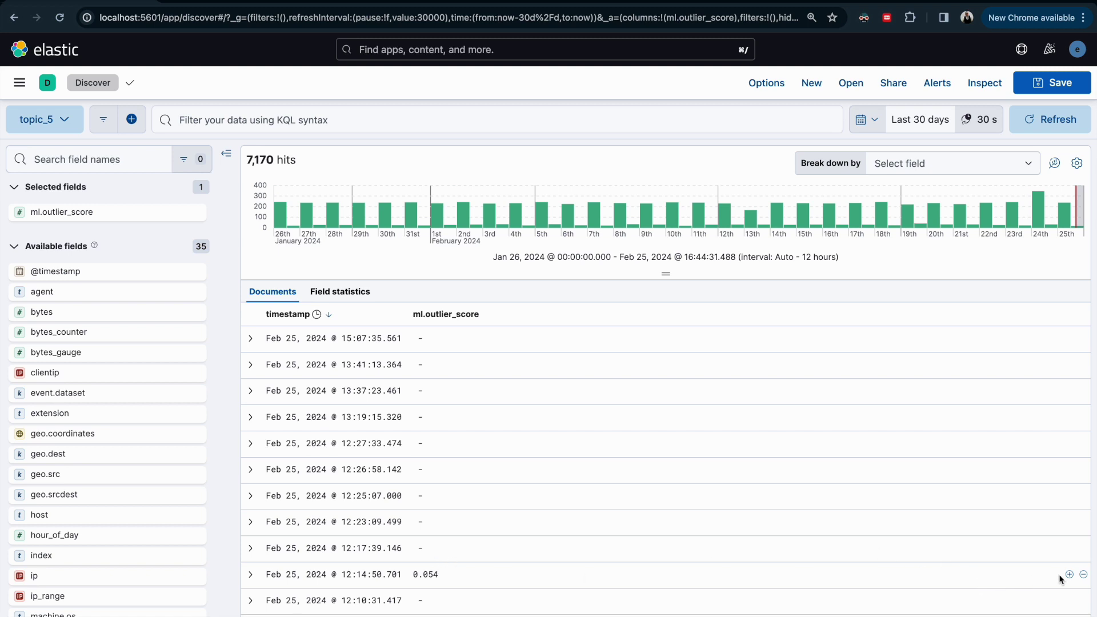
# Step: Add a filter on ml.outlier_score and change its operator to exists
pyautogui.click(1069, 574)
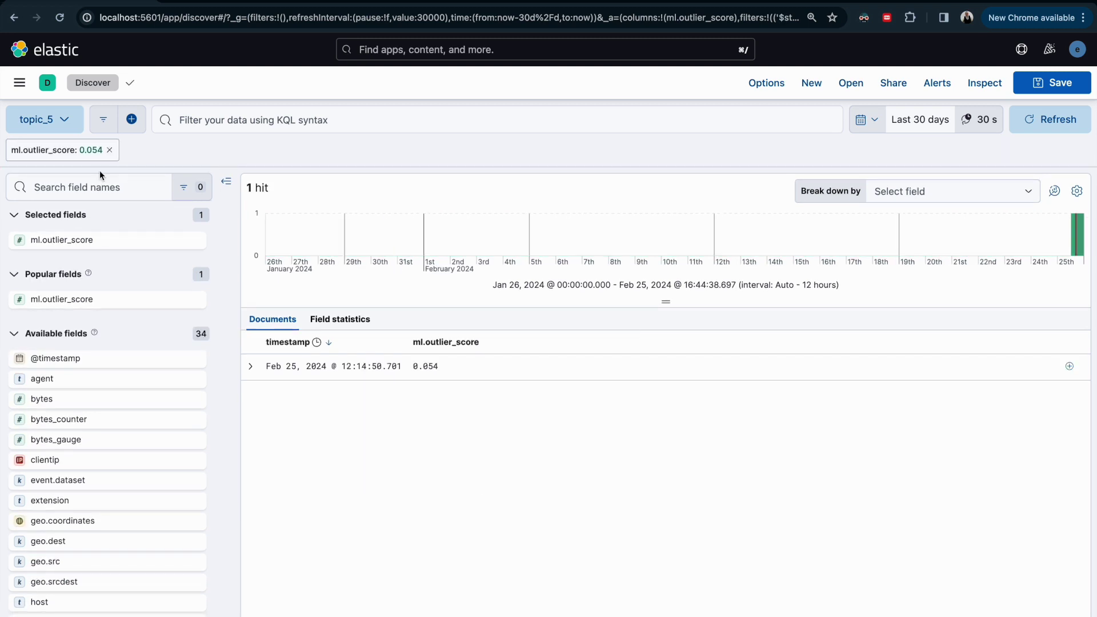
pyautogui.click(86, 150)
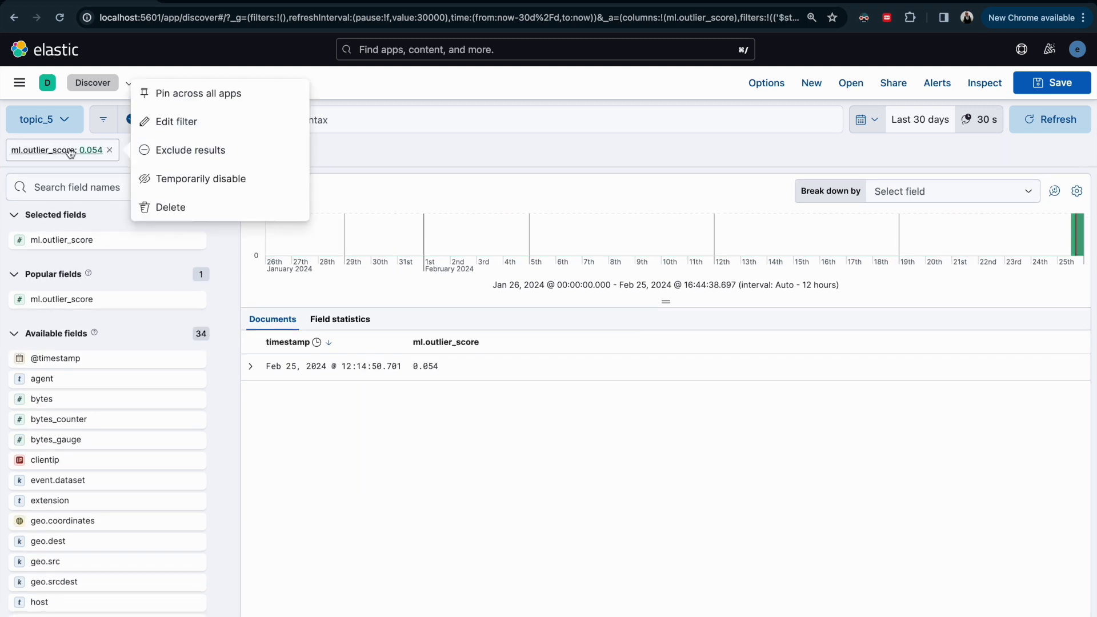
pyautogui.click(176, 122)
pyautogui.click(431, 97)
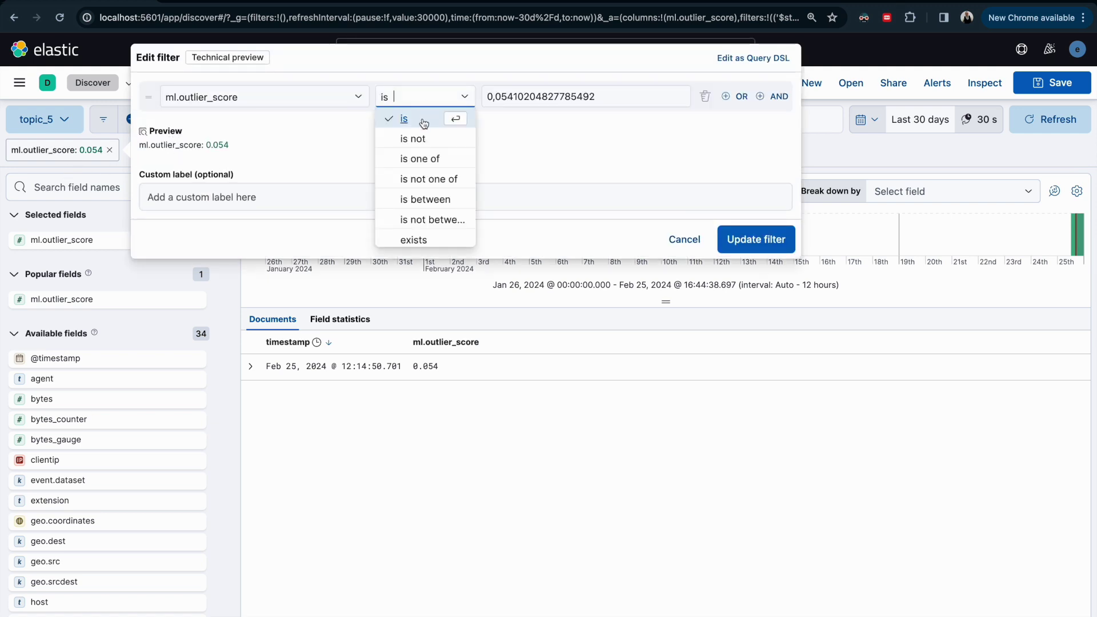
pyautogui.click(414, 240)
# Step: Apply the ml.outlier_score exists filter, giving 345 hits, and scroll through the documents
pyautogui.click(742, 239)
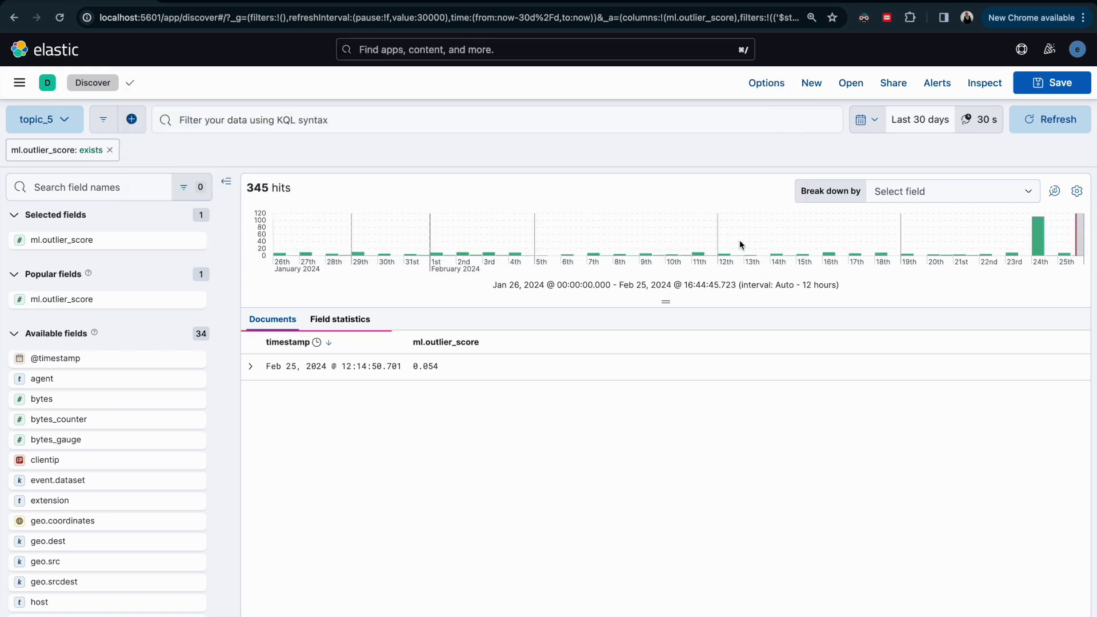
pyautogui.scroll(-15, 480, 483)
pyautogui.scroll(10, 480, 485)
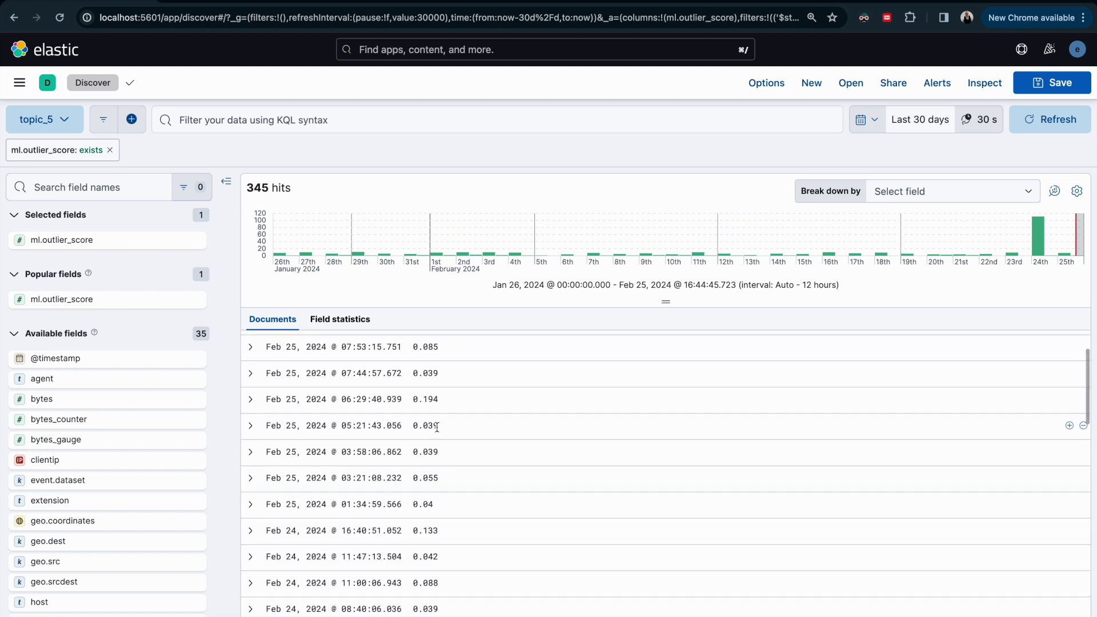
pyautogui.scroll(1, 438, 427)
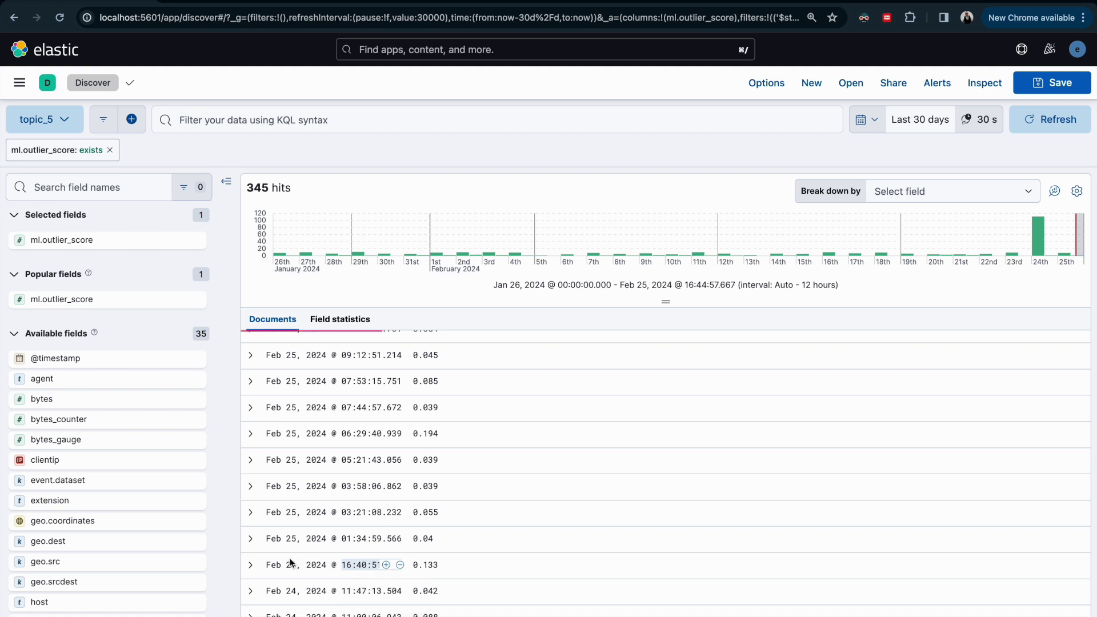
# Step: Expand the Feb 24 16:40 document (outlier score 0.133) and select its clientip value
pyautogui.click(252, 567)
pyautogui.scroll(-9, 379, 426)
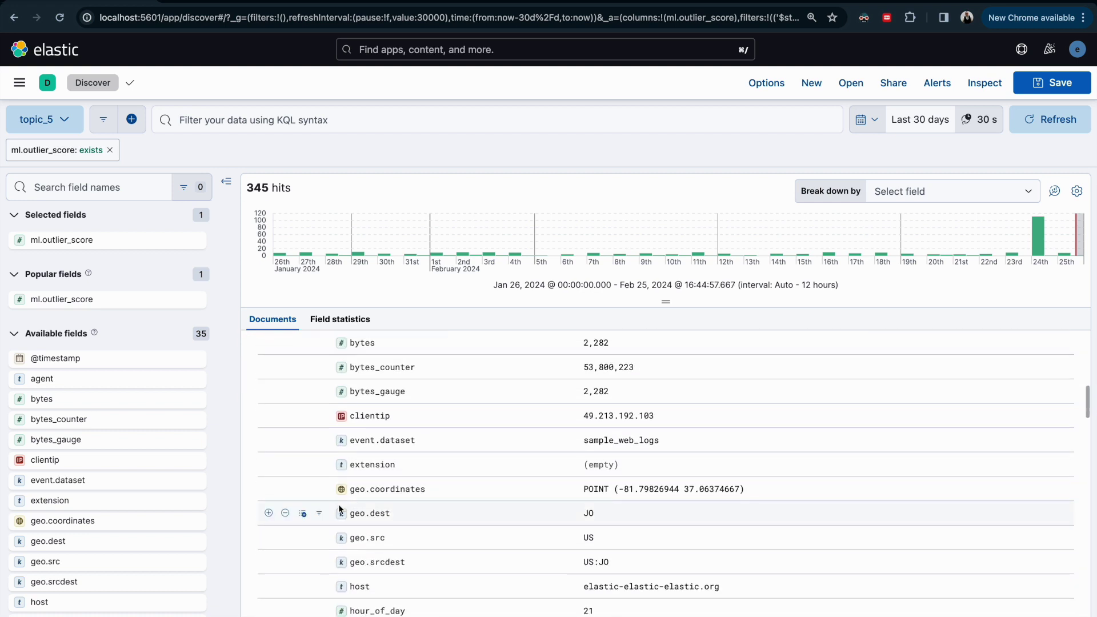
pyautogui.doubleClick(600, 417)
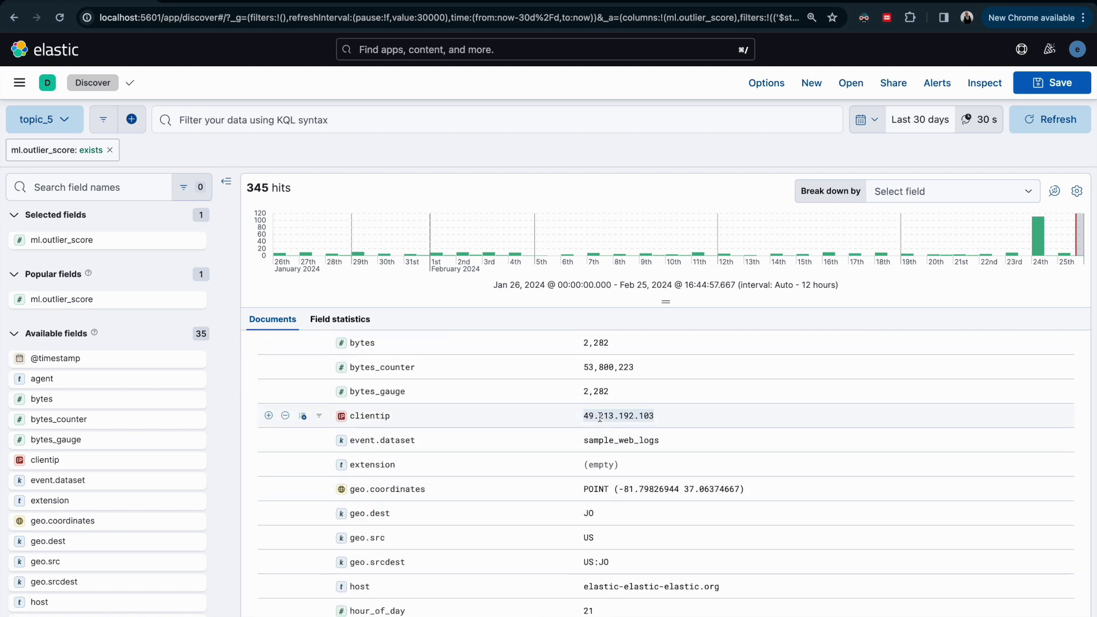